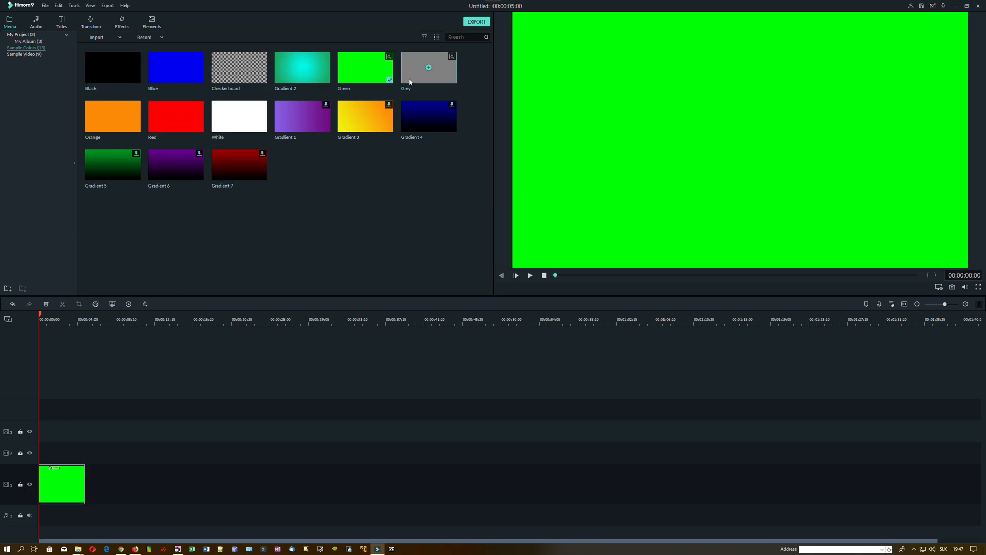
Place the Grey sample colour on track 2 above the green clip and rotate it by 45 degrees.
left_click_drag(428, 68, 53, 458)
double_click(63, 455)
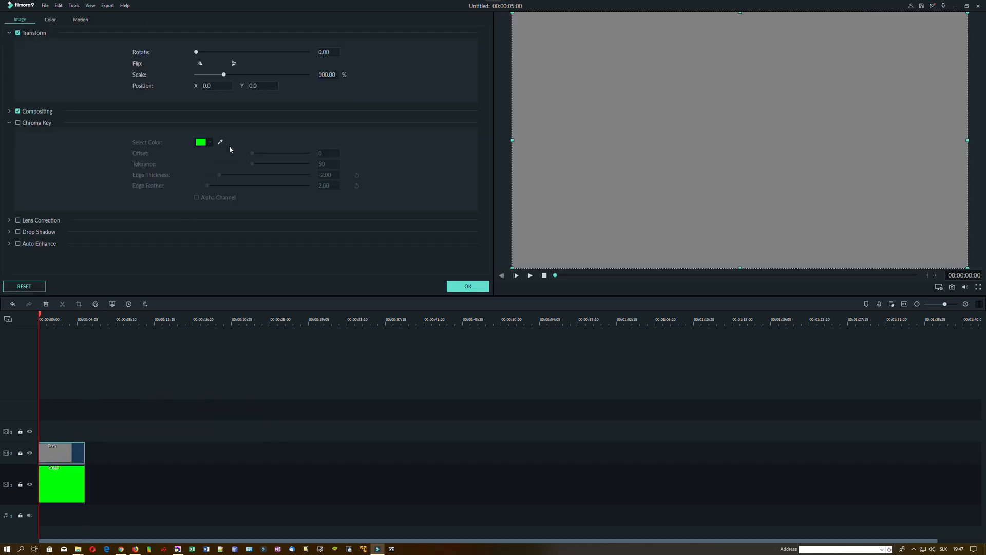
left_click(327, 55)
type("45")
key("Return")
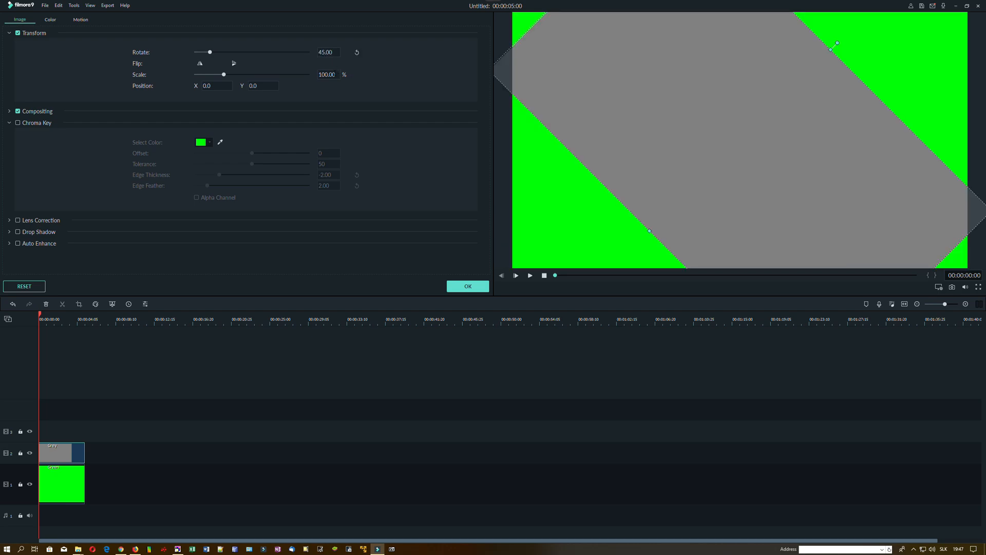
Set the rotated grey clip's scale to 50%.
left_click_drag(320, 75, 341, 88)
type("50")
key("Return")
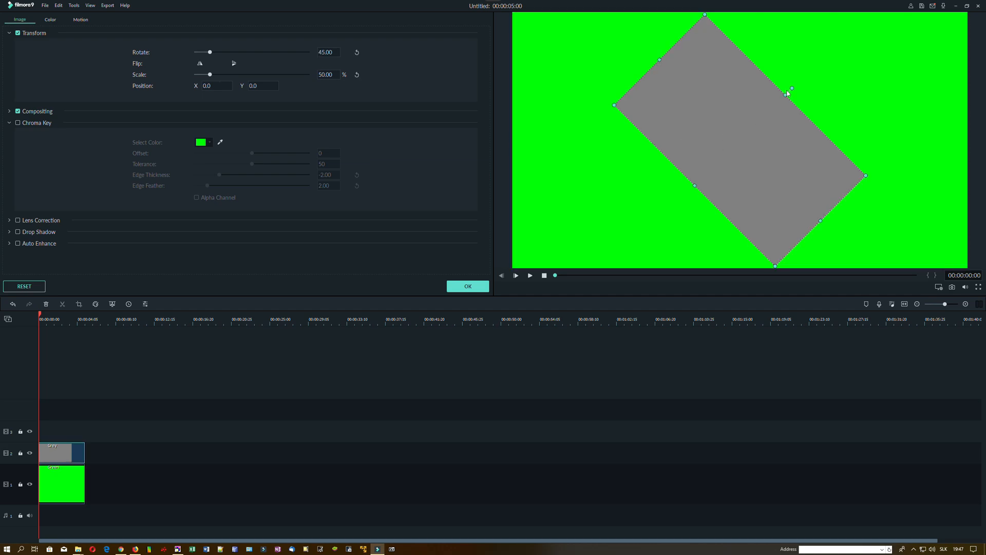
Stretch the grey rectangle into an even diamond at about 63% scale and centre it in the frame.
left_click_drag(785, 95, 874, 50)
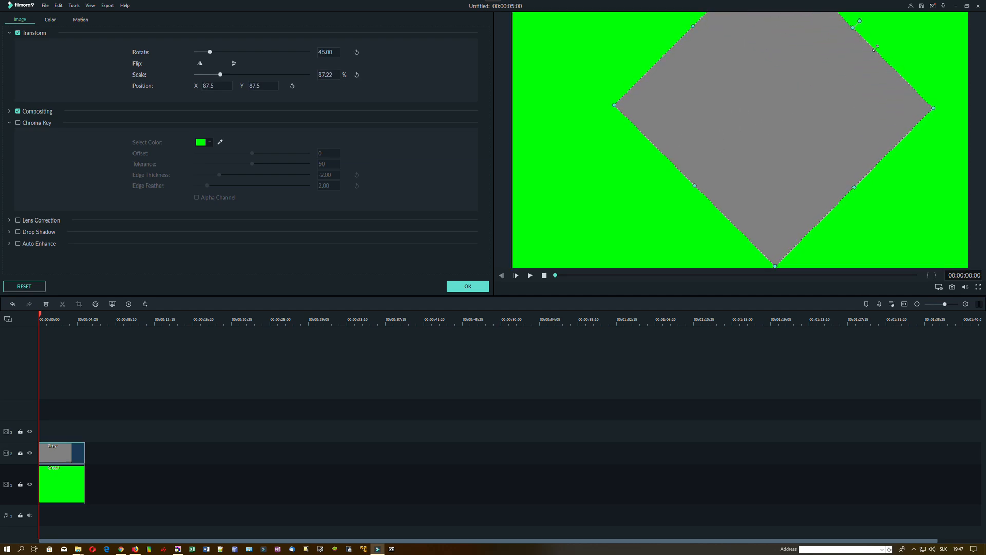
left_click_drag(932, 108, 881, 108)
left_click_drag(781, 139, 772, 169)
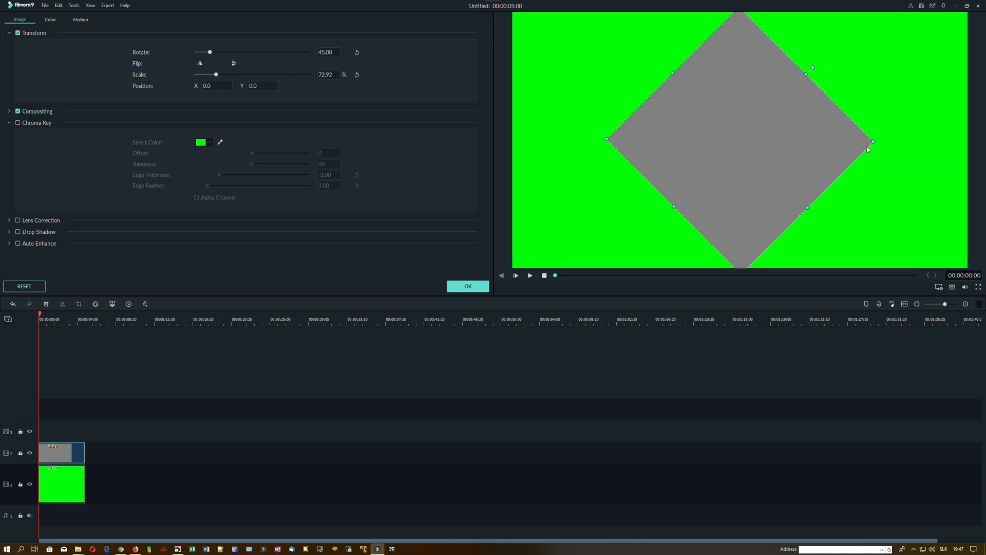
left_click_drag(878, 144, 840, 143)
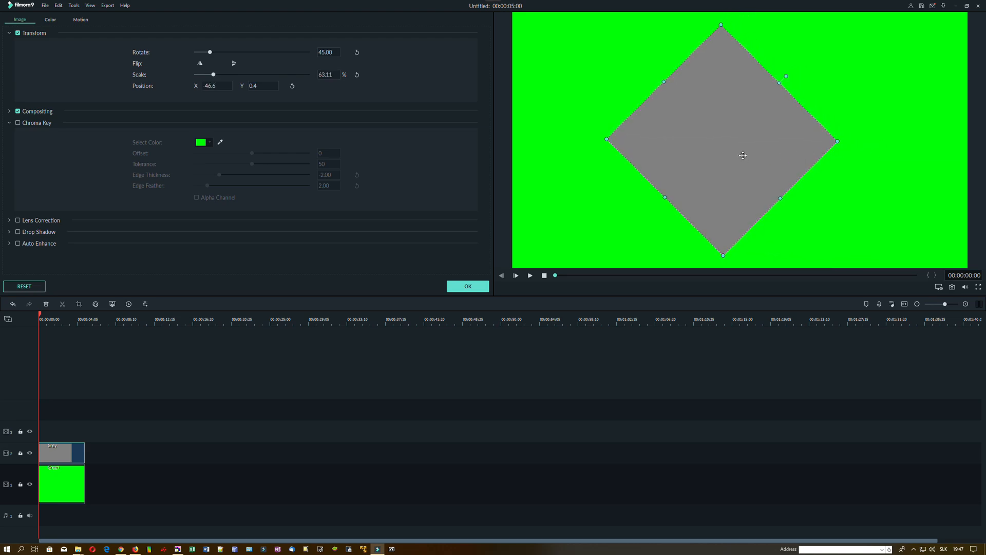
left_click_drag(743, 159, 760, 154)
left_click(596, 373)
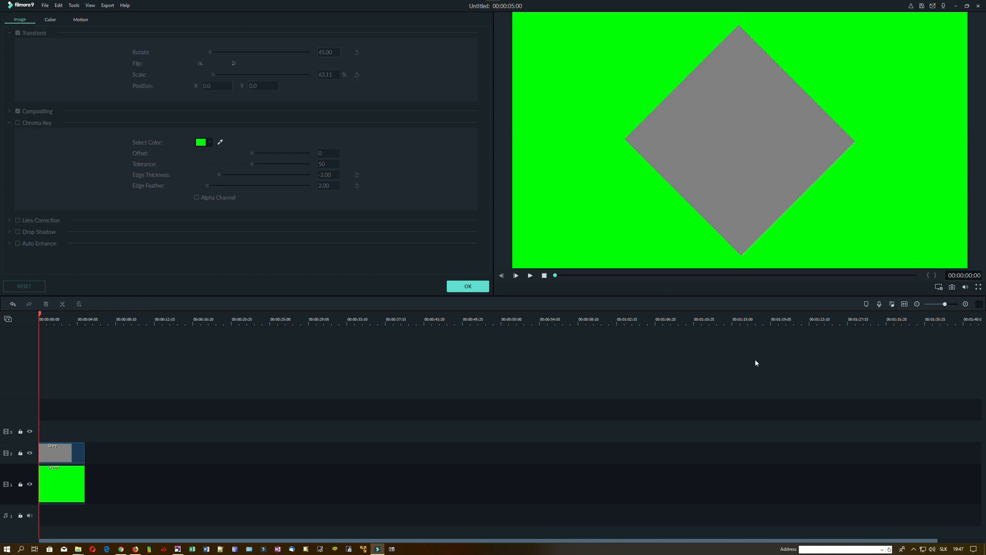
Enlarge the grey diamond to about 70% scale and realign it to the horizontal centre of the frame.
left_click(772, 154)
left_click_drag(855, 140, 884, 142)
left_click_drag(793, 149, 778, 141)
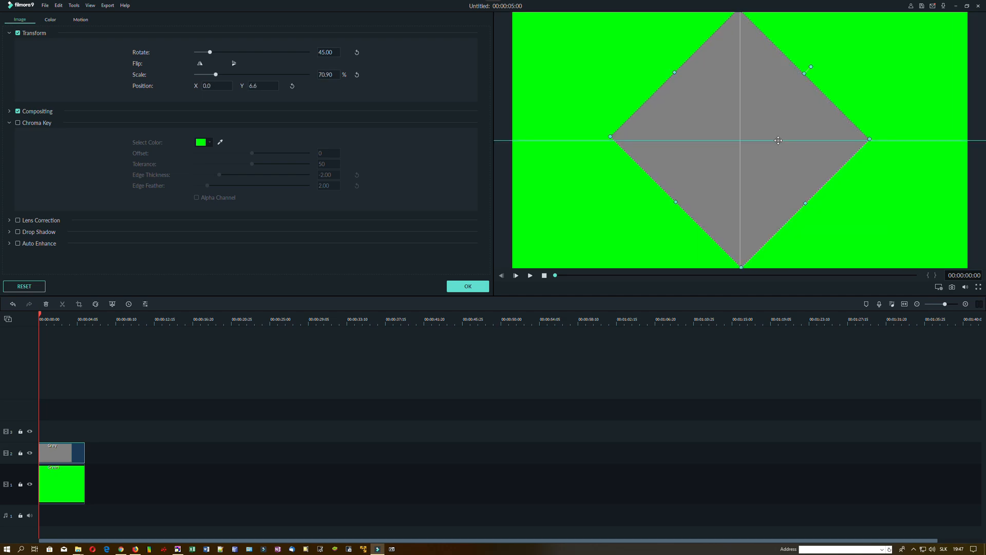
left_click_drag(749, 213, 748, 211)
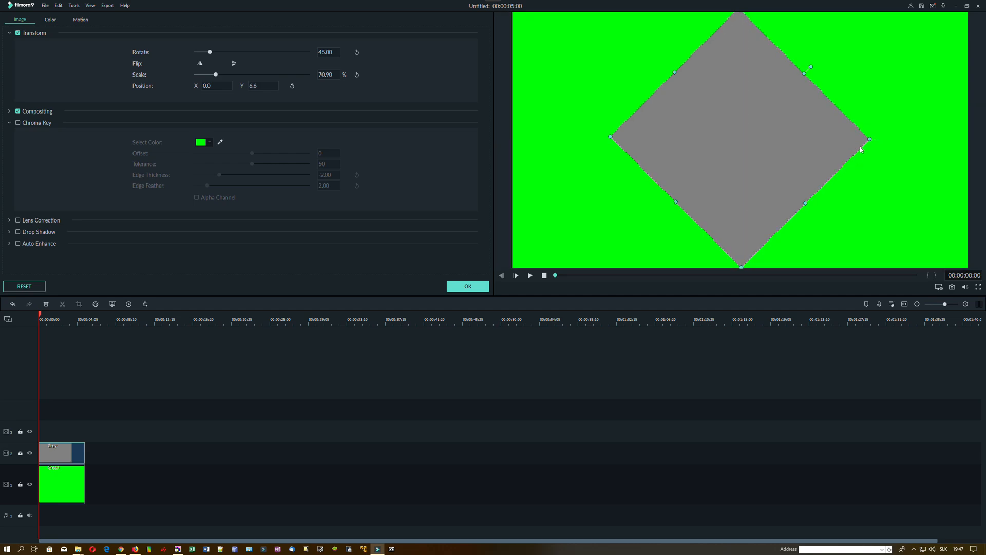
mouse_move(868, 139)
left_mouse_down()
mouse_move(850, 139)
mouse_move(867, 140)
left_mouse_up()
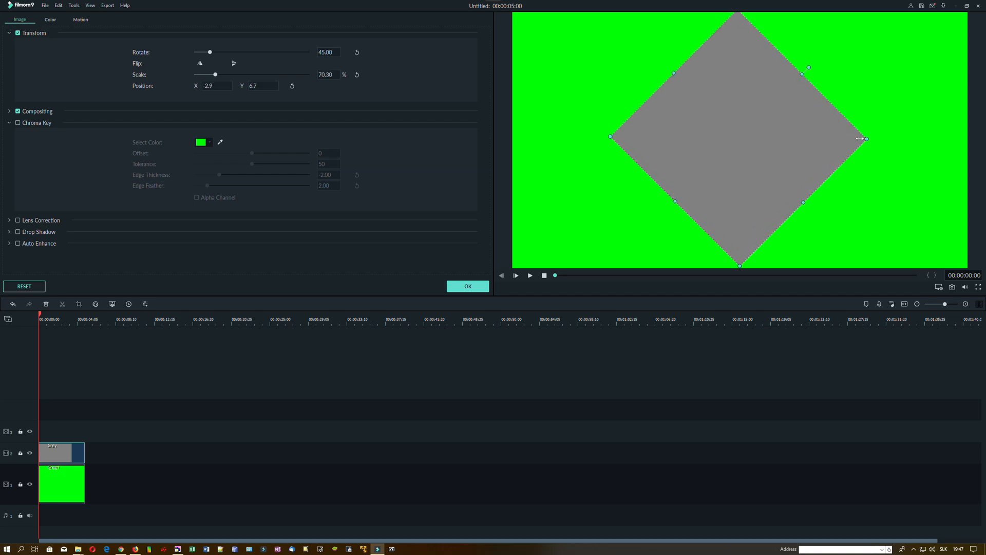
mouse_move(797, 150)
left_mouse_down()
mouse_move(781, 155)
mouse_move(788, 163)
mouse_move(786, 154)
left_mouse_up()
left_click(720, 376)
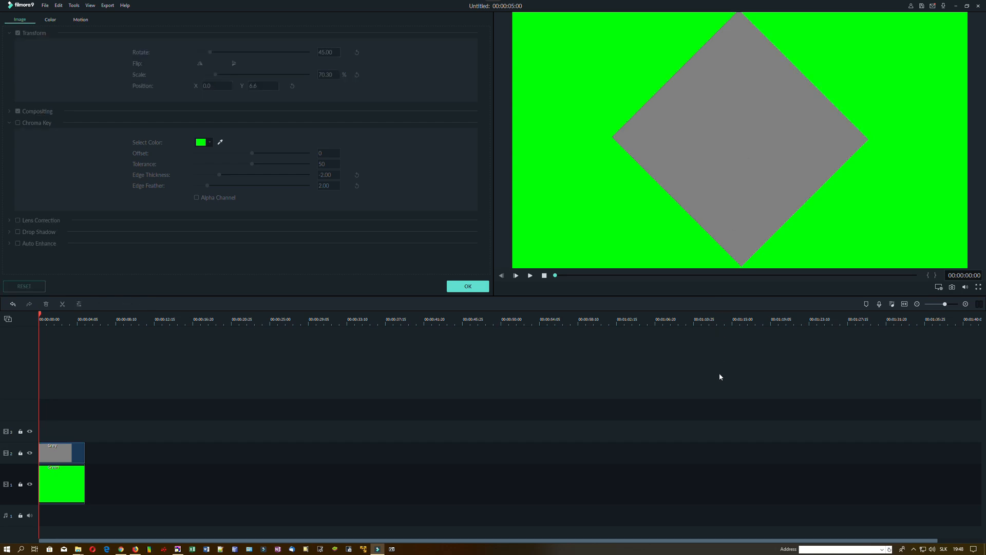
Shrink the grey diamond to about 69% scale, centre it at position 0, 0 and accept the clip settings.
left_click(740, 22)
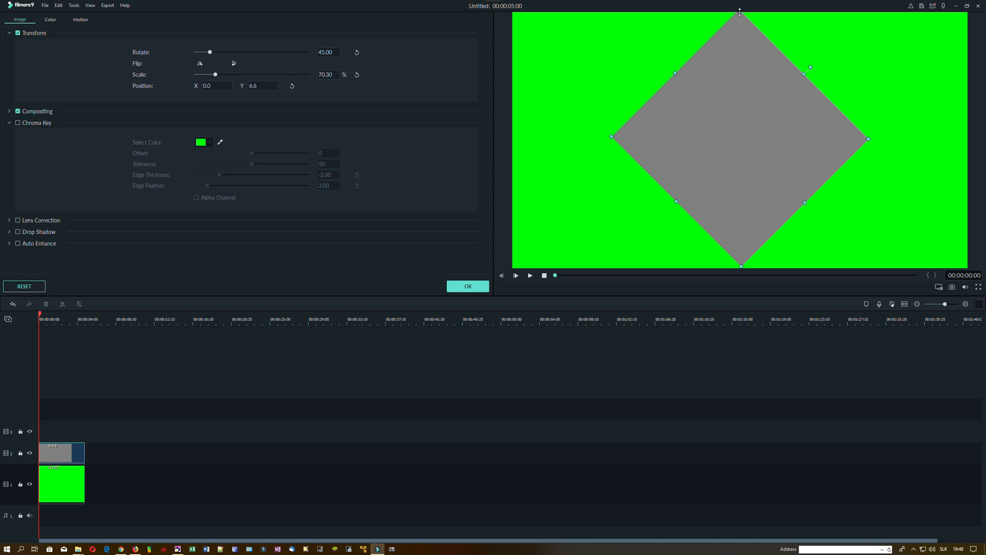
left_click_drag(739, 11, 739, 17)
left_click_drag(749, 145, 743, 147)
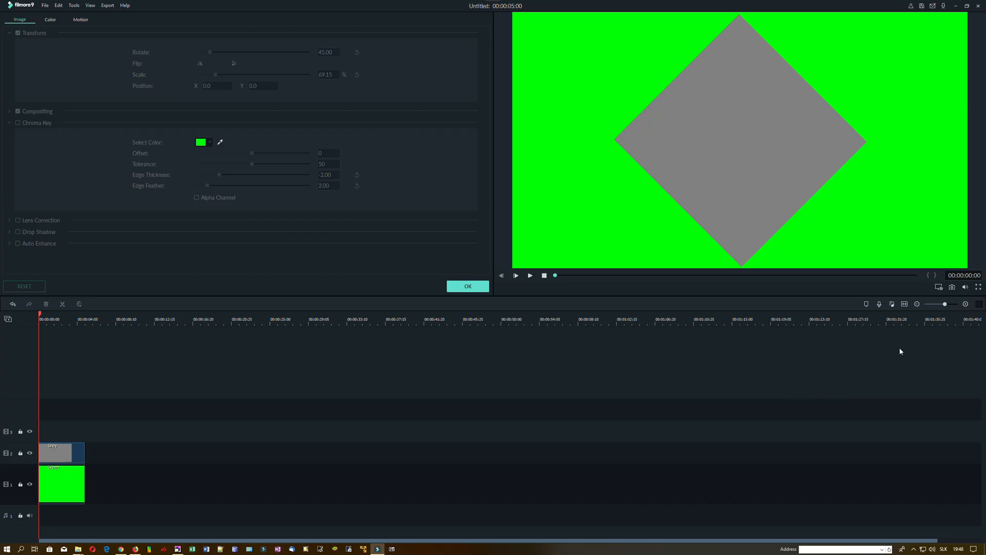
left_click(467, 286)
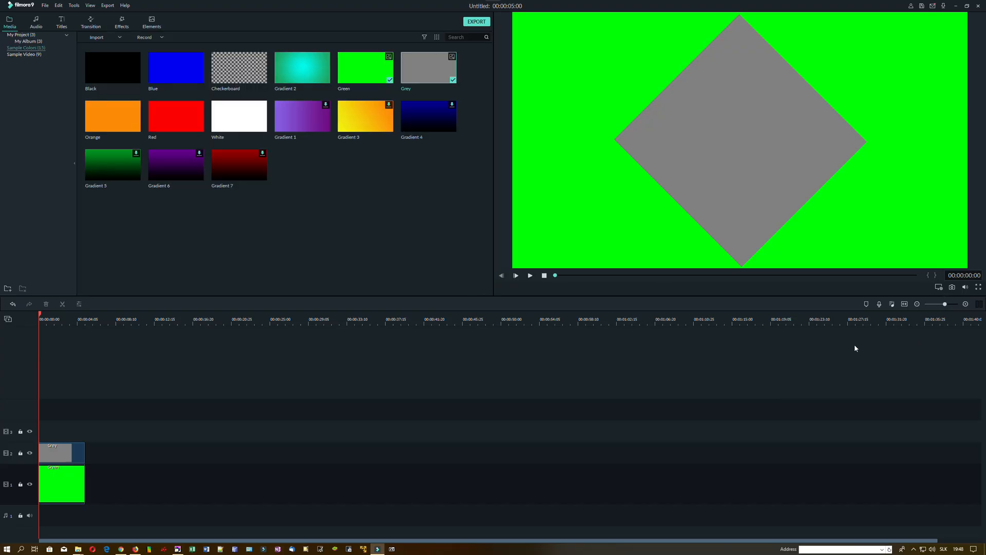
Take a snapshot of the diamond preview and delete the grey and green clips from the timeline.
left_click(954, 286)
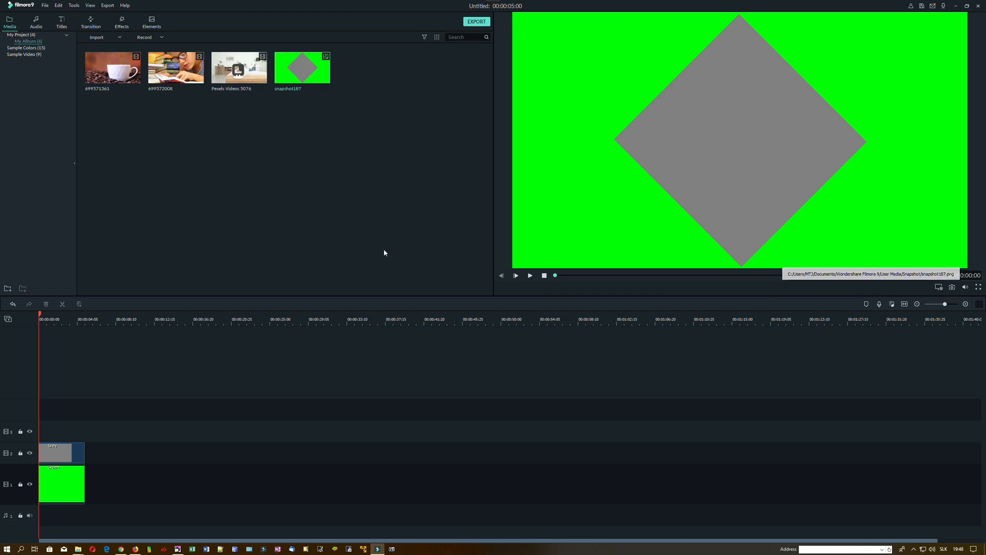
left_click_drag(65, 507, 66, 516)
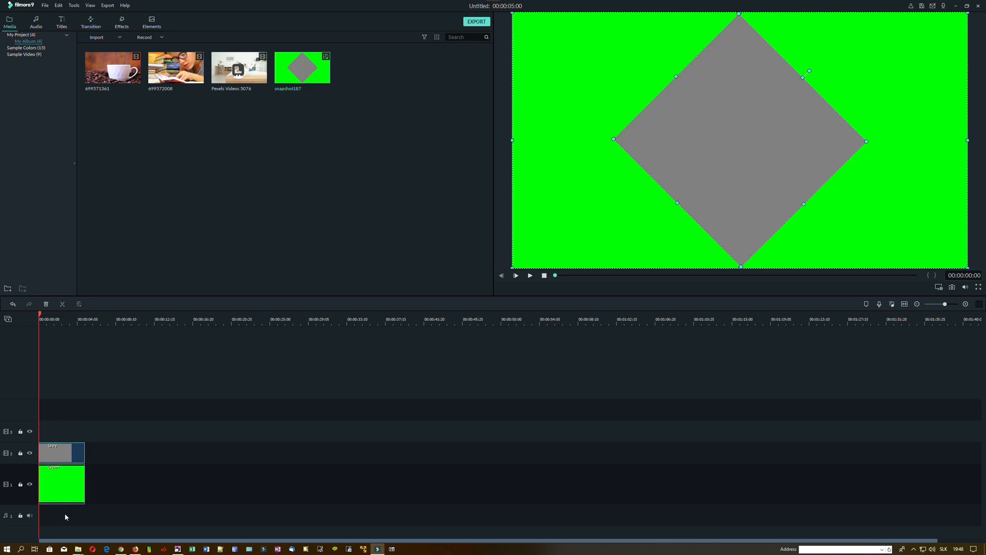
key("Delete")
Place snapshot187 on track 2 over Pexels Videos 5076 on track 1, extending the snapshot to the video's length.
left_click_drag(289, 82, 39, 452)
left_click_drag(235, 77, 38, 498)
left_click_drag(85, 455, 132, 456)
Enable Chroma Key on the snapshot clip and sample the diamond's grey as the colour to remove.
double_click(60, 445)
left_click(18, 124)
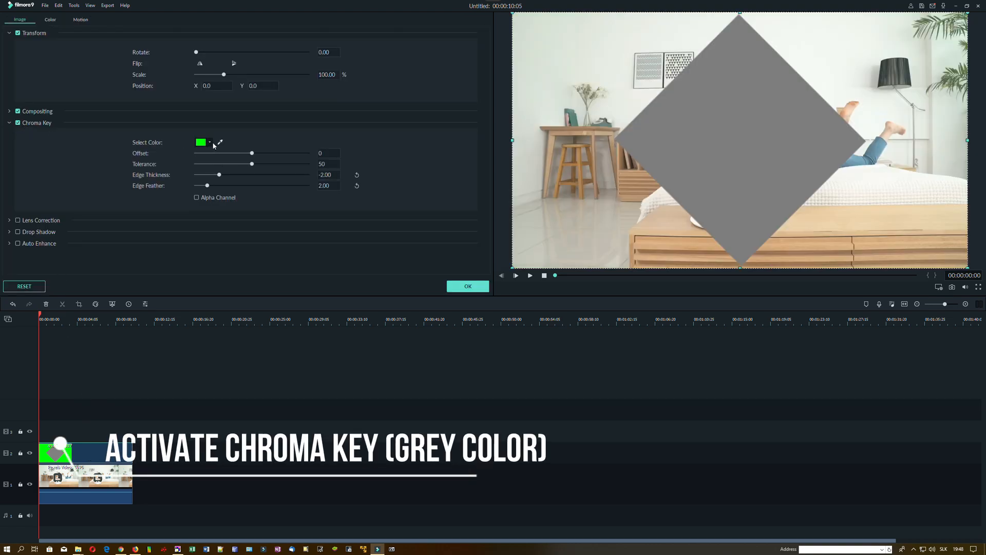
left_click(219, 143)
left_click(768, 154)
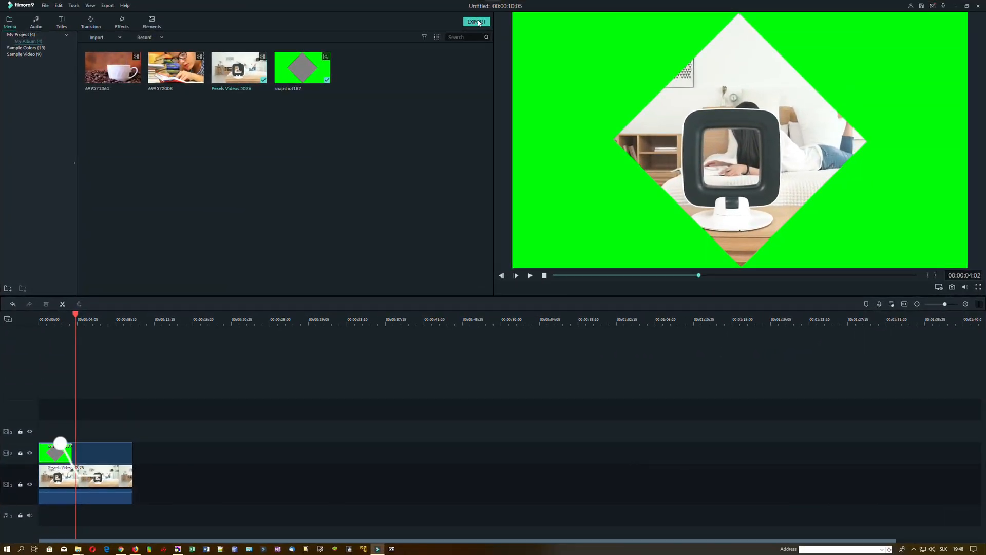
Export the composite as an MP4 named My Video with the video bit rate set to 80000 kbps.
left_click(477, 22)
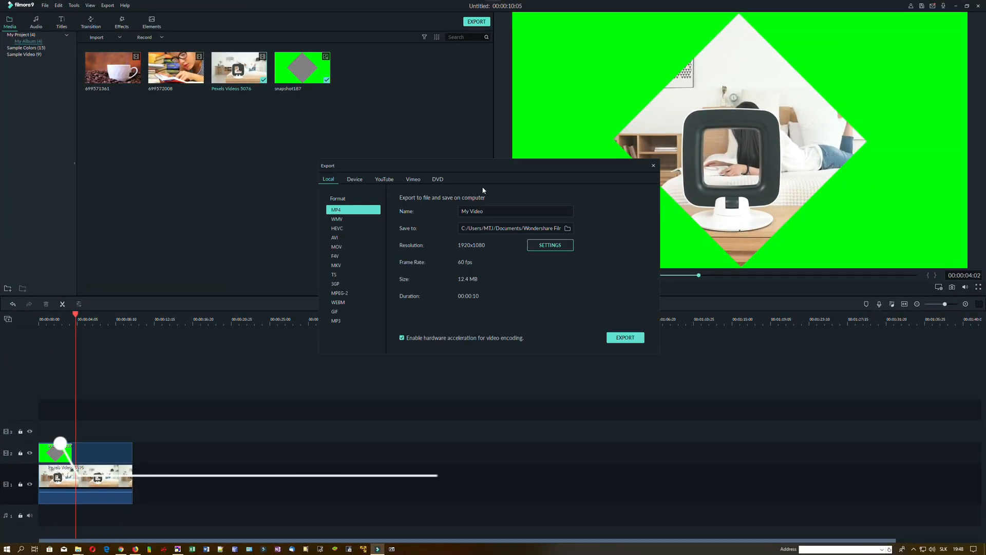
left_click(548, 249)
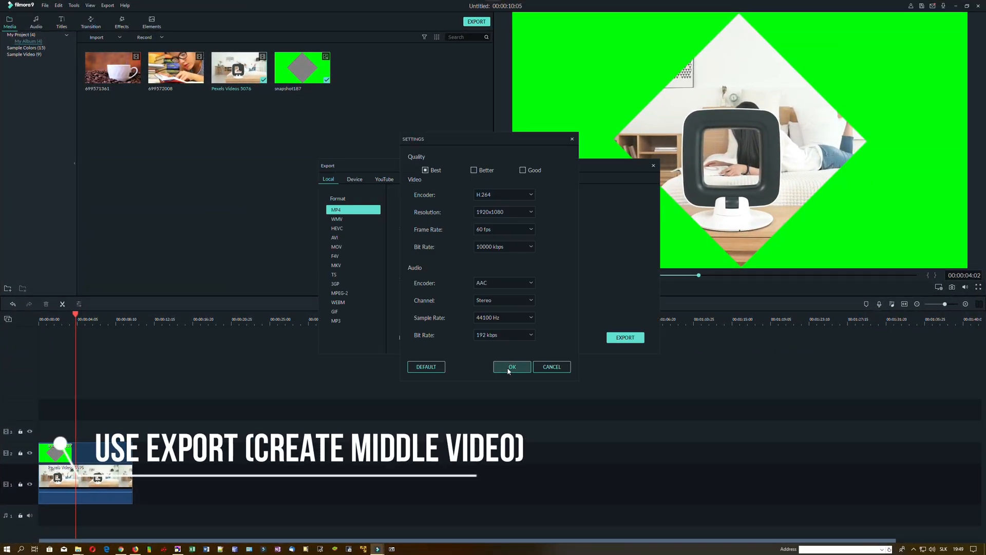
left_click(509, 250)
left_click(499, 326)
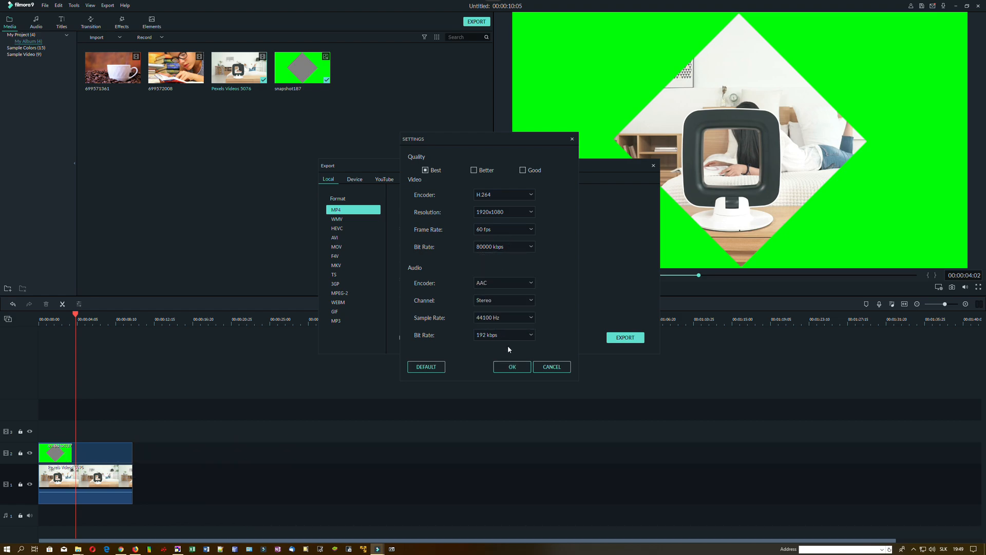
left_click(512, 368)
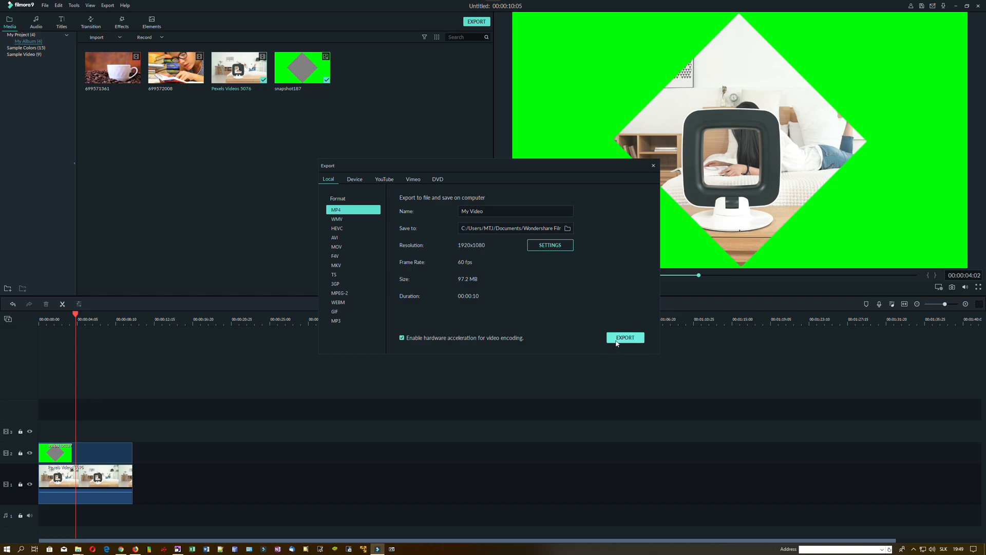
left_click(617, 341)
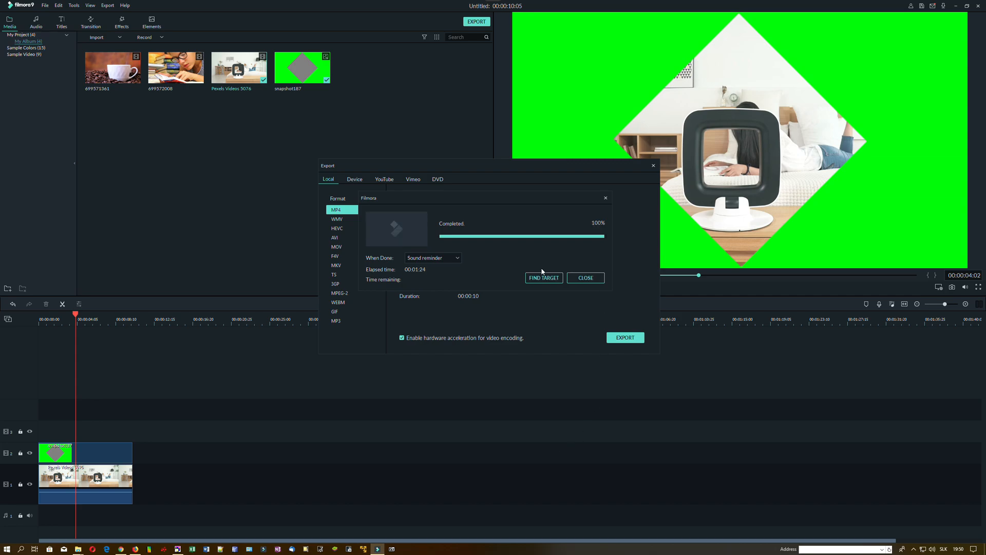
Bring the exported video from its output folder into the media library and delete all clips from the timeline.
left_click(544, 277)
left_click_drag(713, 154, 199, 181)
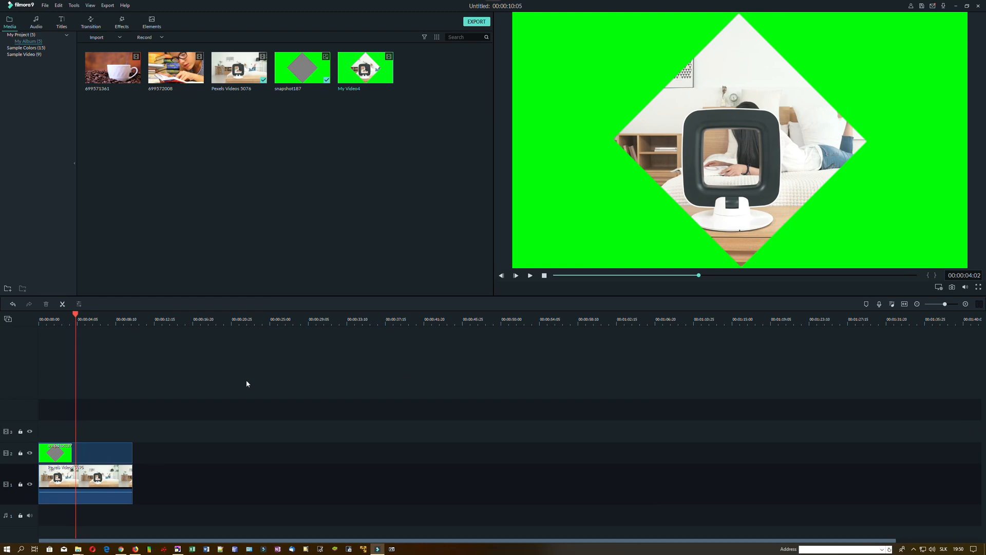
left_click_drag(109, 402, 119, 486)
key("Delete")
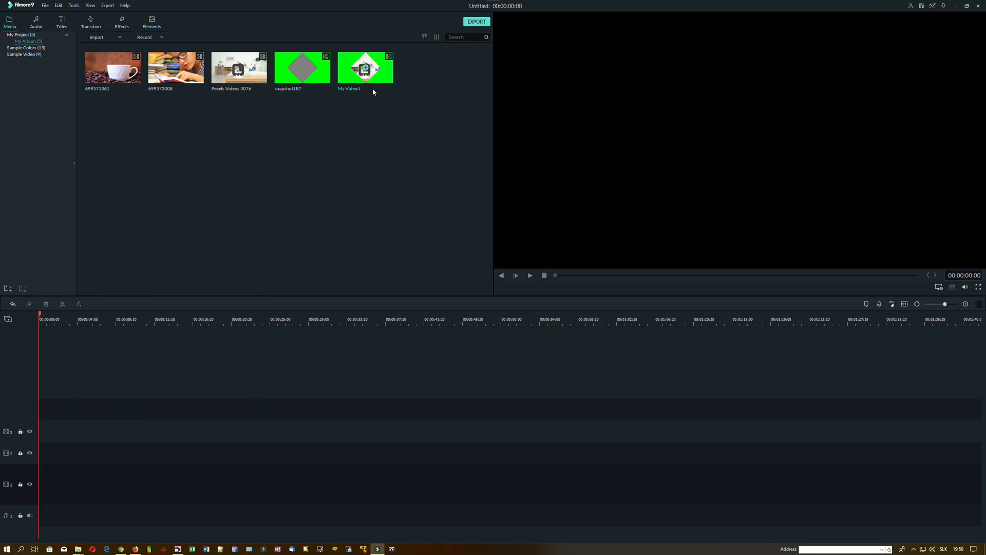
Place My Video4 on track 3, matching the project to the media, and 699572008 on track 1 trimmed to equal length.
left_click_drag(345, 77, 40, 440)
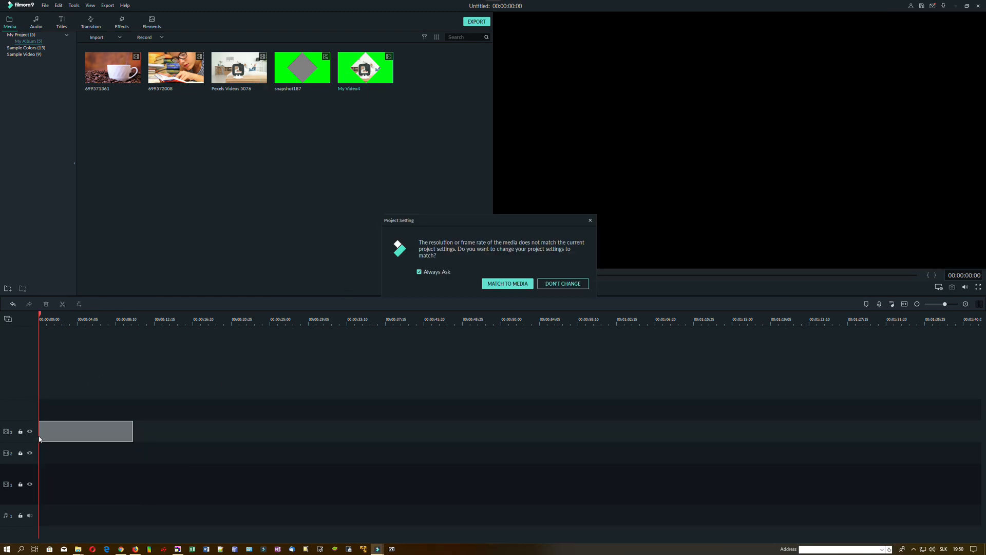
left_click(507, 283)
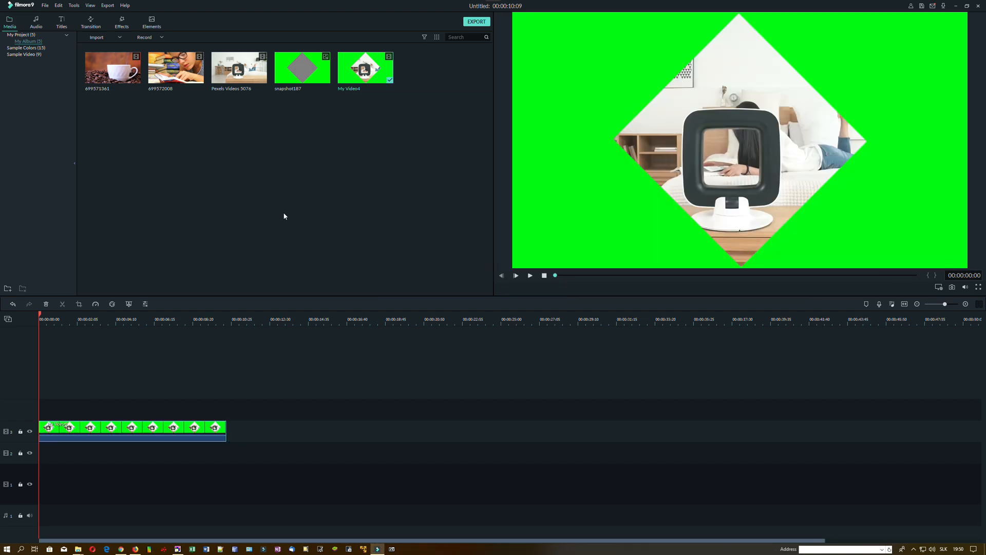
left_click_drag(176, 67, 32, 495)
left_click_drag(246, 478, 226, 479)
Enable Chroma Key with the green colour on the My Video4 clip and accept the settings.
left_click(118, 432)
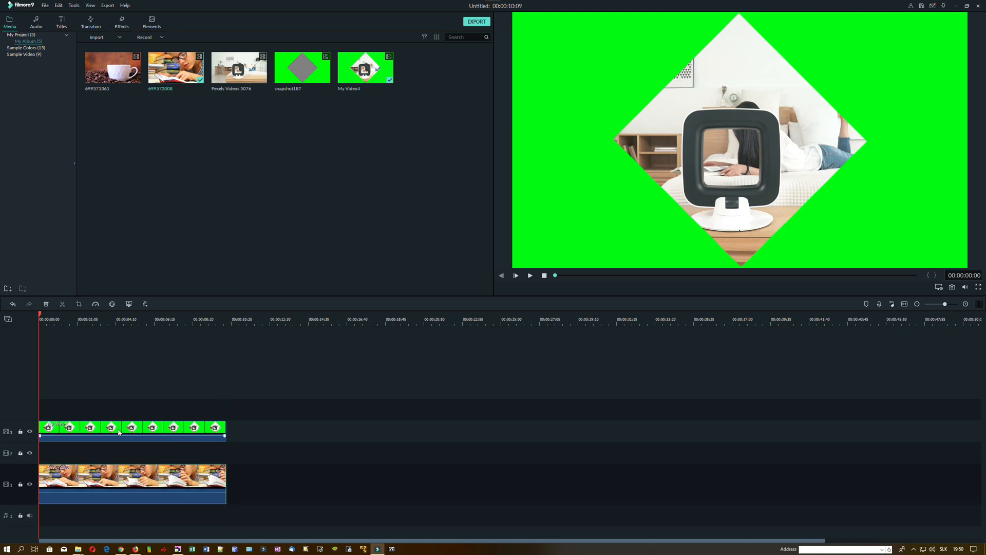
double_click(90, 426)
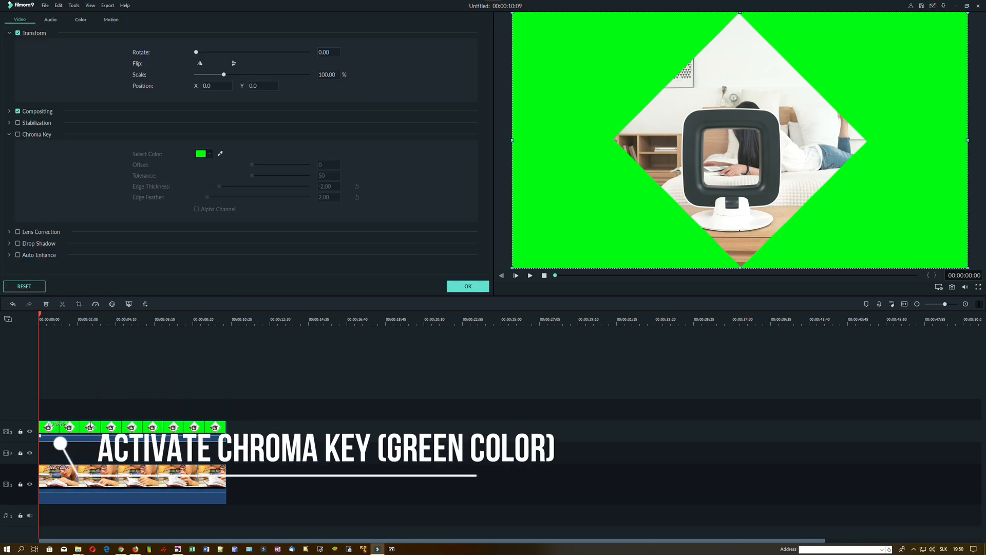
left_click(18, 135)
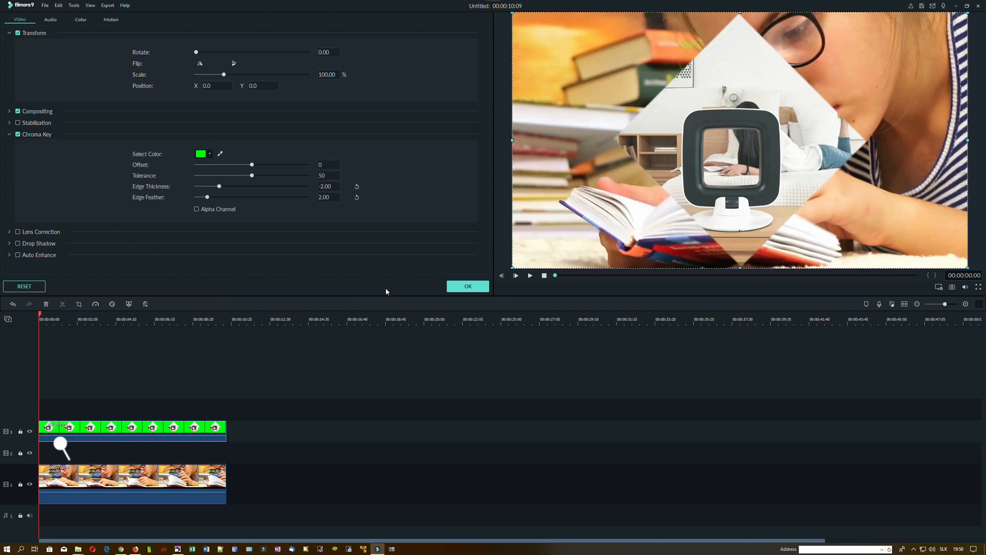
left_click(470, 291)
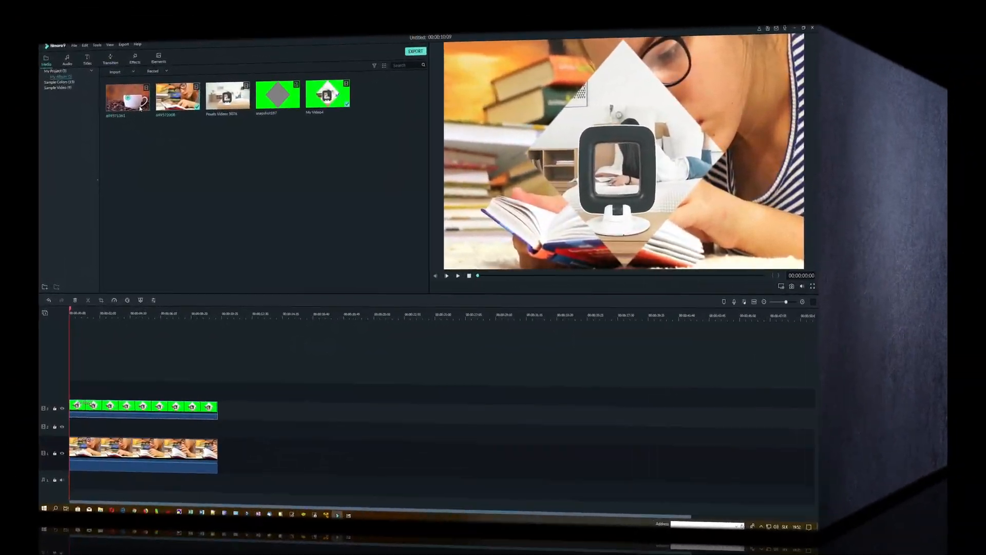
Place 699571361 on track 2 between the other clips and trim its end to match their length.
left_click_drag(149, 137, 29, 456)
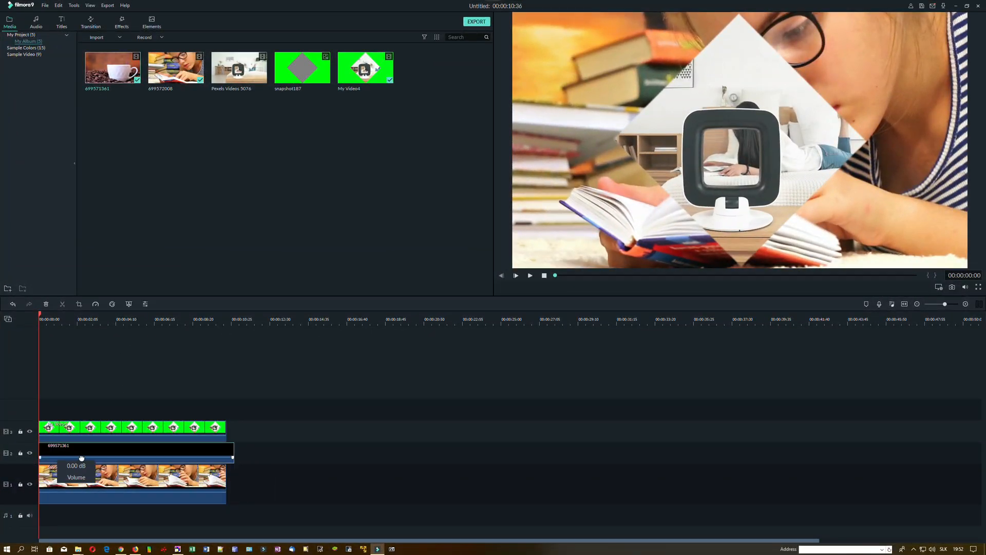
left_click_drag(235, 446, 224, 451)
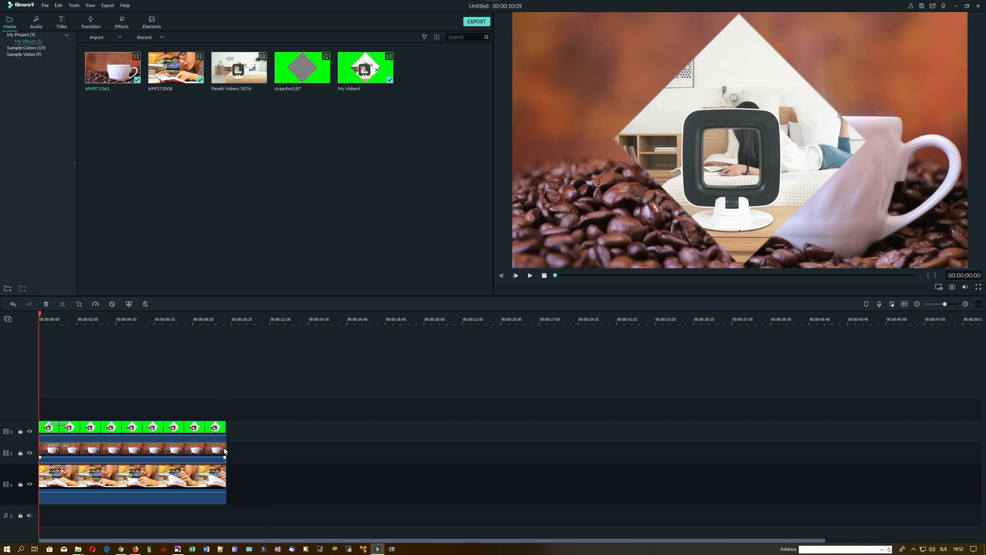
Flip the 699571361 clip on track 2 horizontally and set its X position to 586.
double_click(63, 457)
left_click(200, 63)
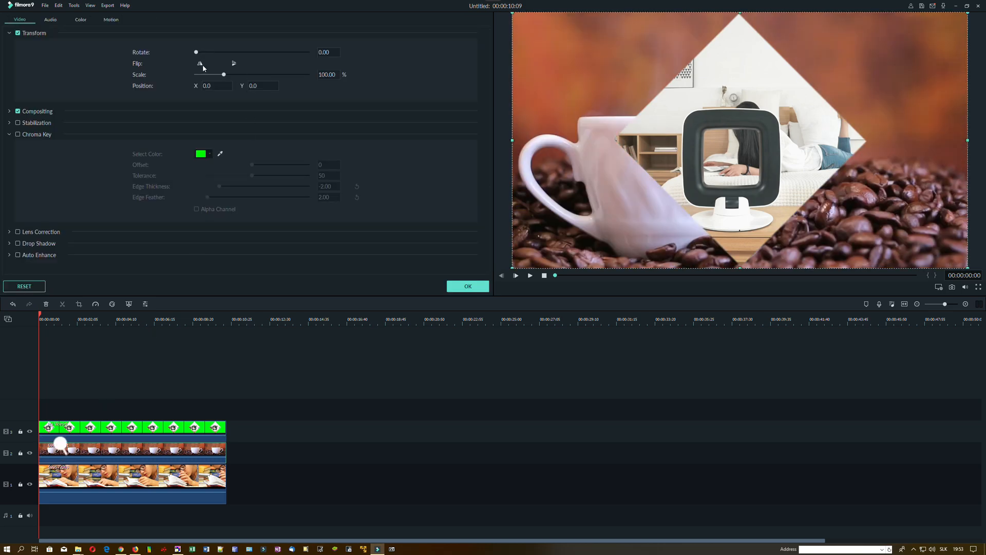
left_click(203, 86)
type("586")
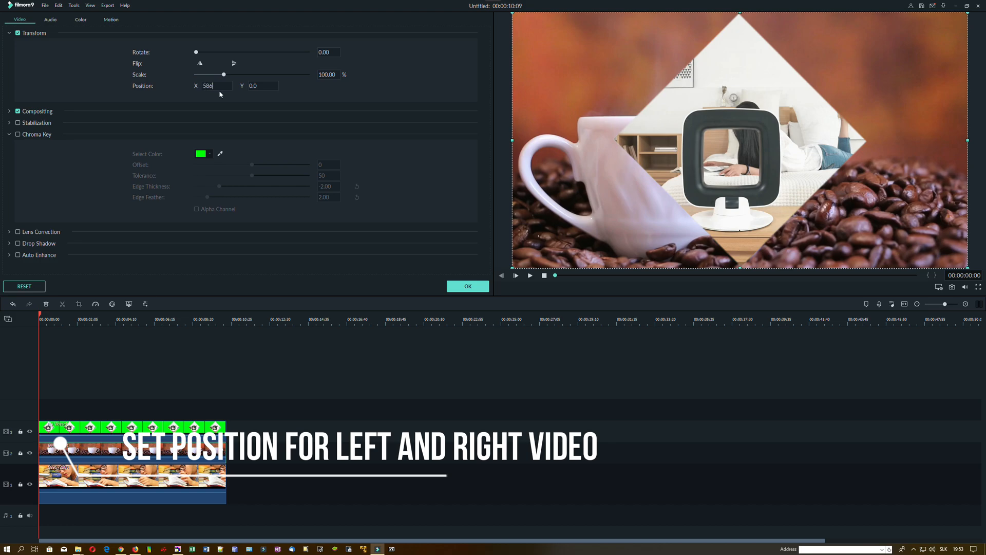
key("Return")
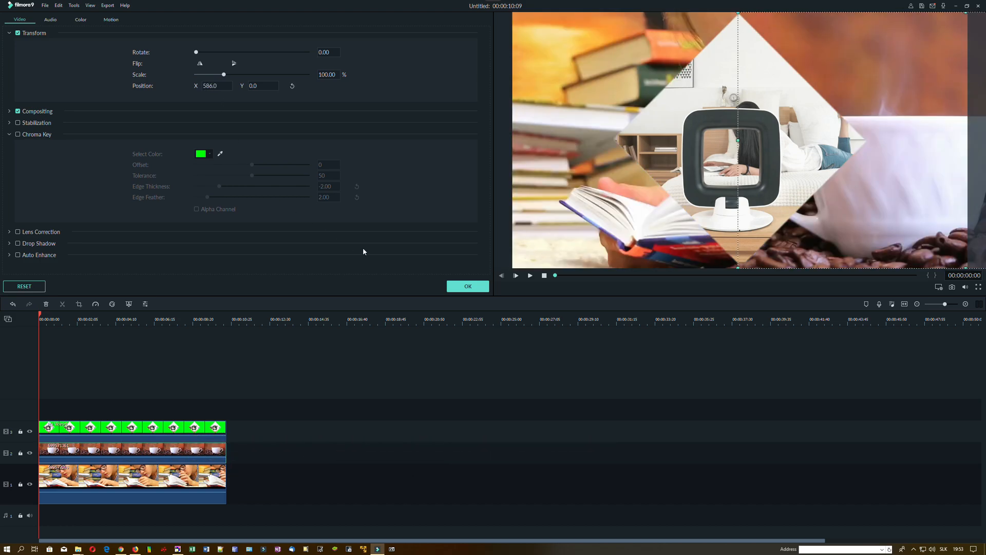
Set the X position of the 699572008 clip on track 1 to -400 and accept the settings.
left_click(147, 479)
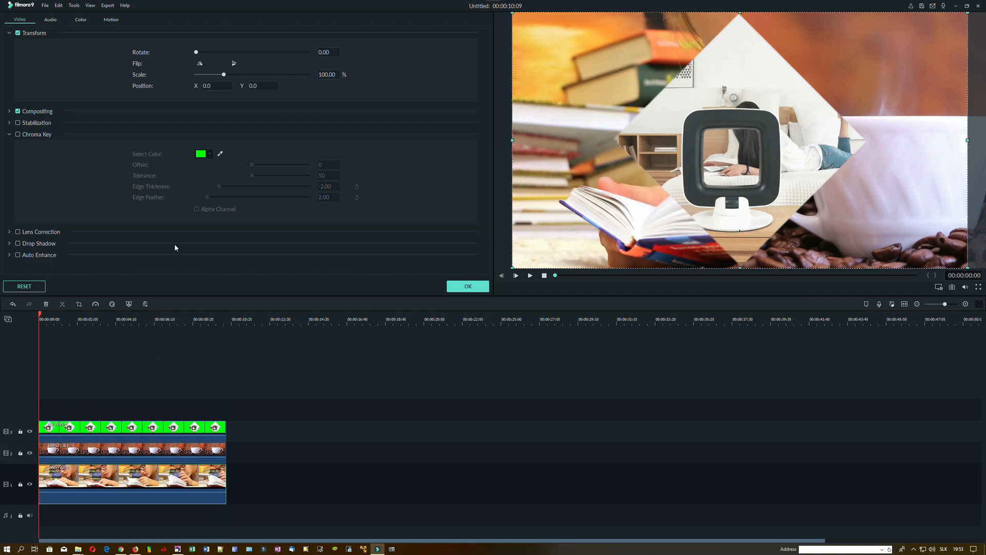
left_click(212, 87)
type("-40")
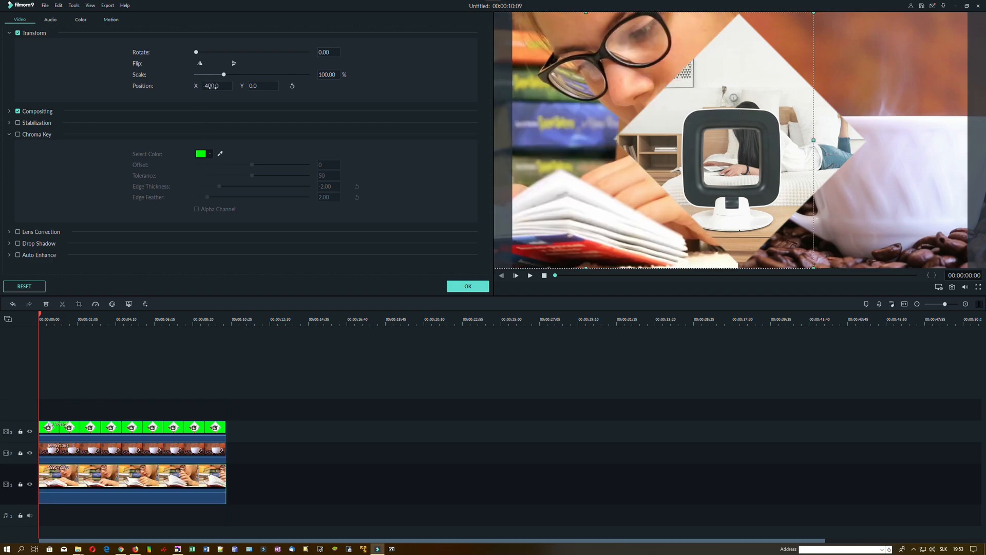
left_click(480, 291)
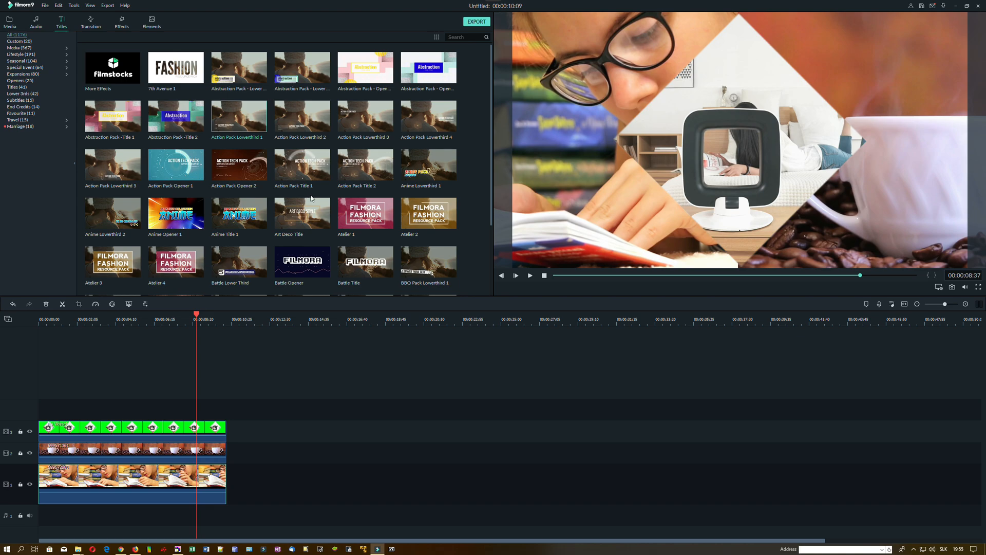
Place the Title 28 preset at the start of the empty track above the three video clips.
scroll(252, 157, "down", 10)
scroll(252, 157, "down", 3)
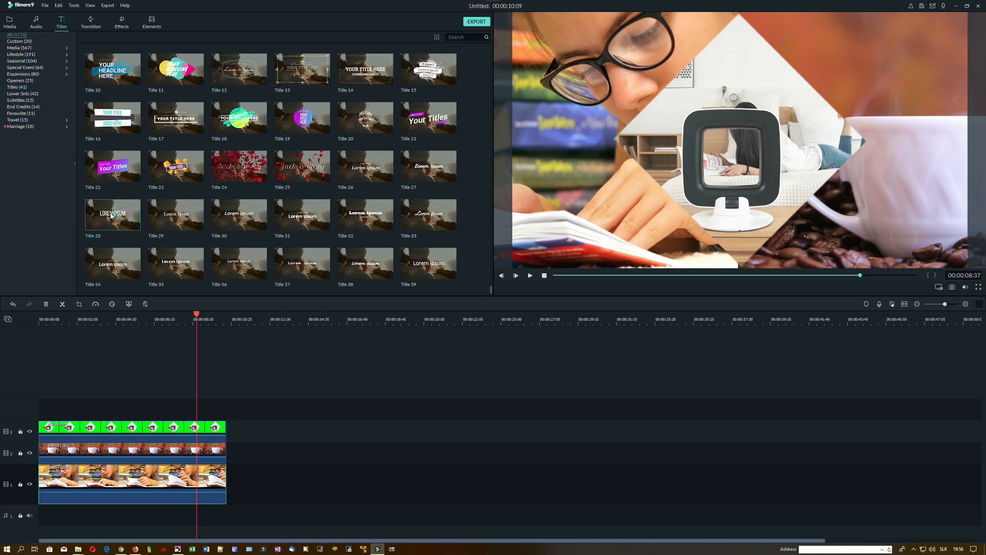
left_click_drag(113, 214, 224, 413)
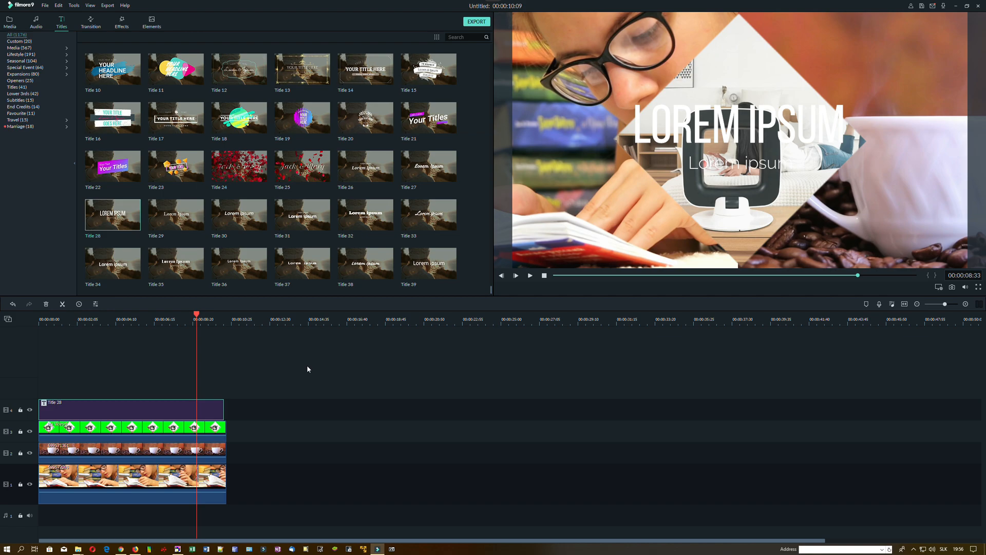
Extend the title clip to match the video clips' length and delete its smaller text line in advanced text editing.
double_click(195, 406)
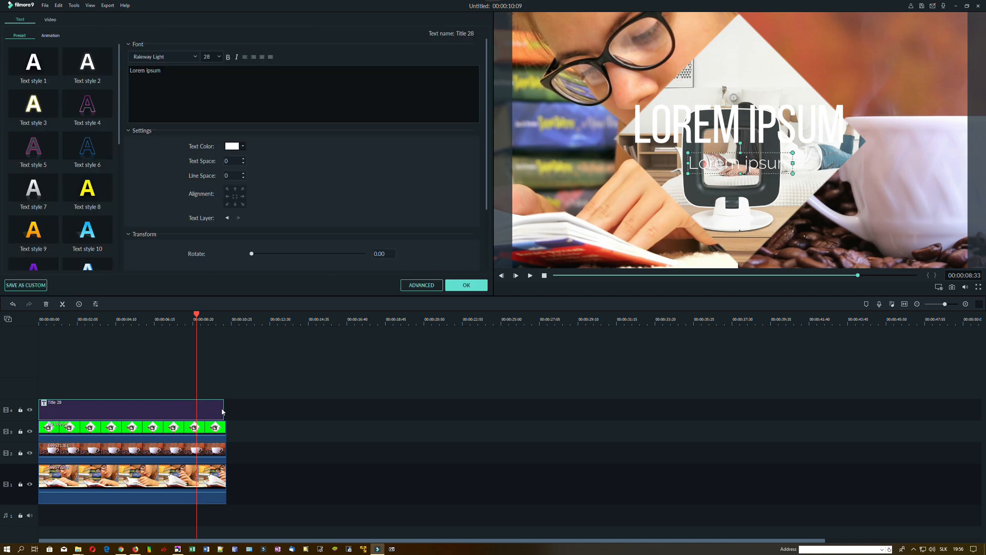
left_click_drag(224, 409, 226, 410)
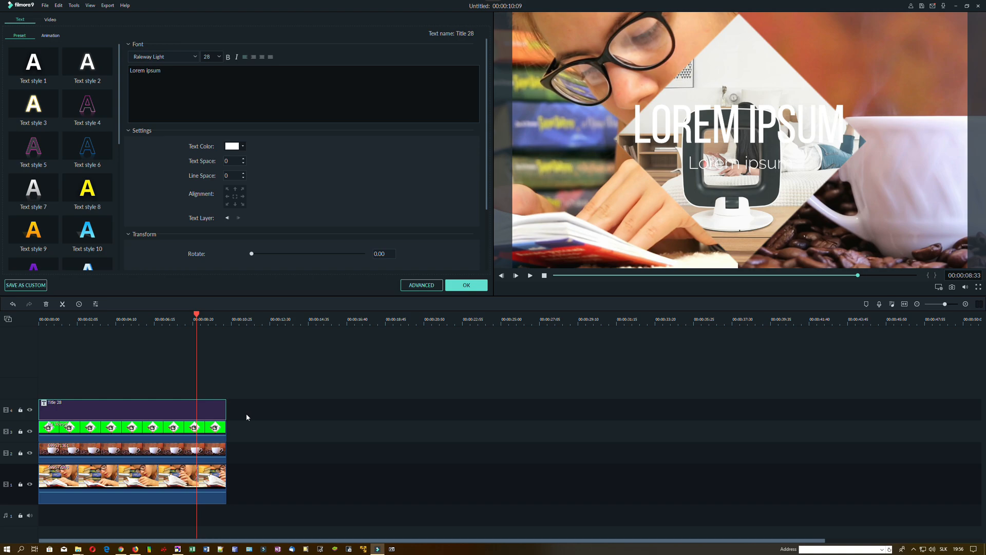
left_click(434, 289)
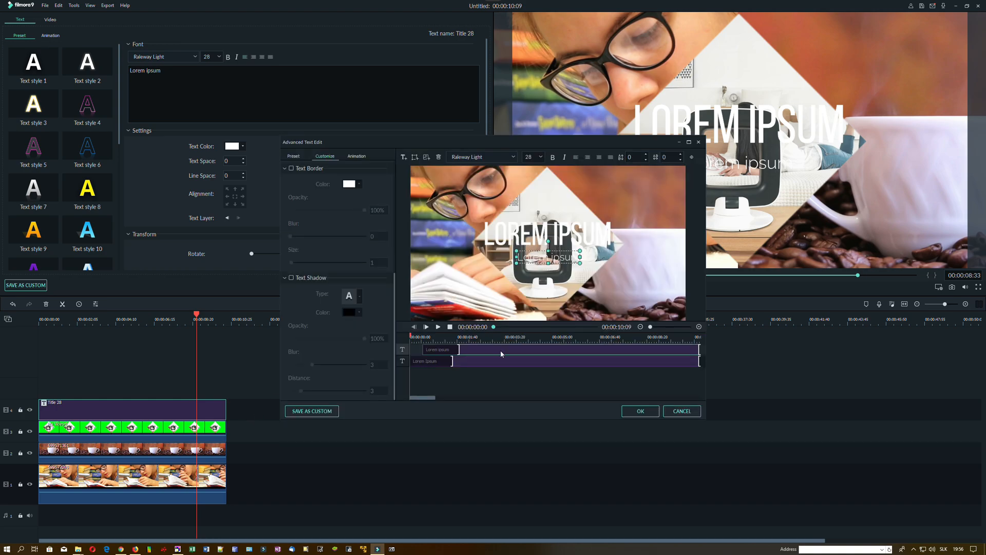
key("Delete")
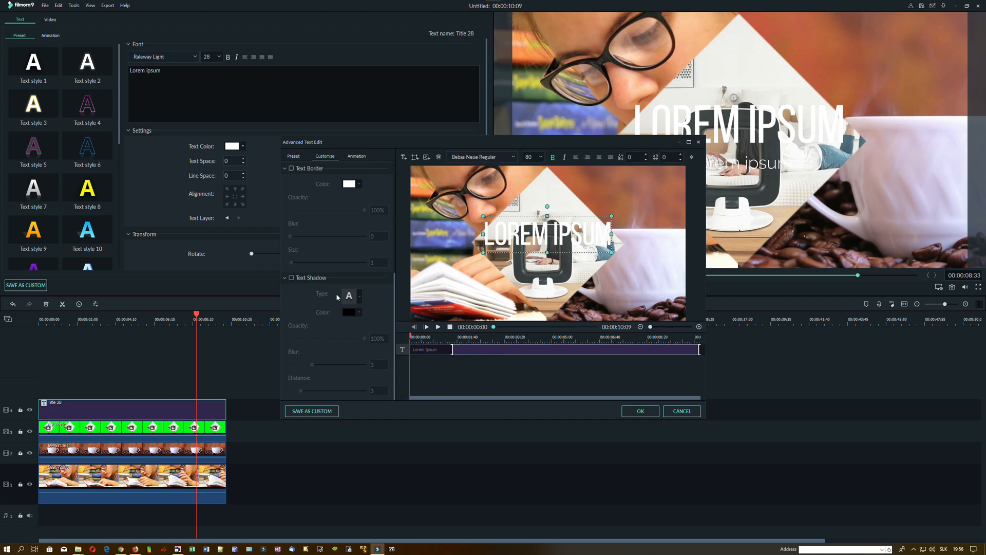
Enable the text shadow and a black text border for the remaining title line.
left_click(291, 278)
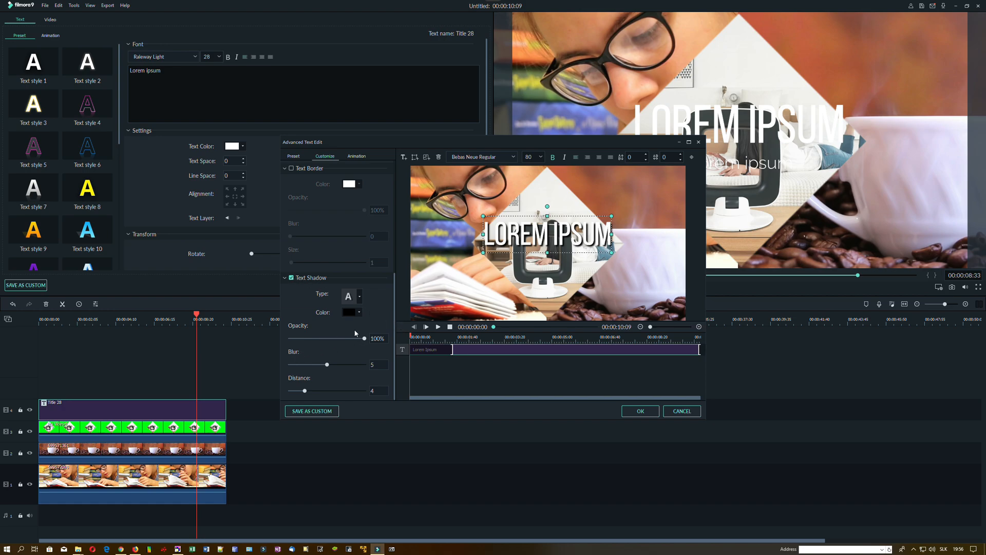
left_click(291, 169)
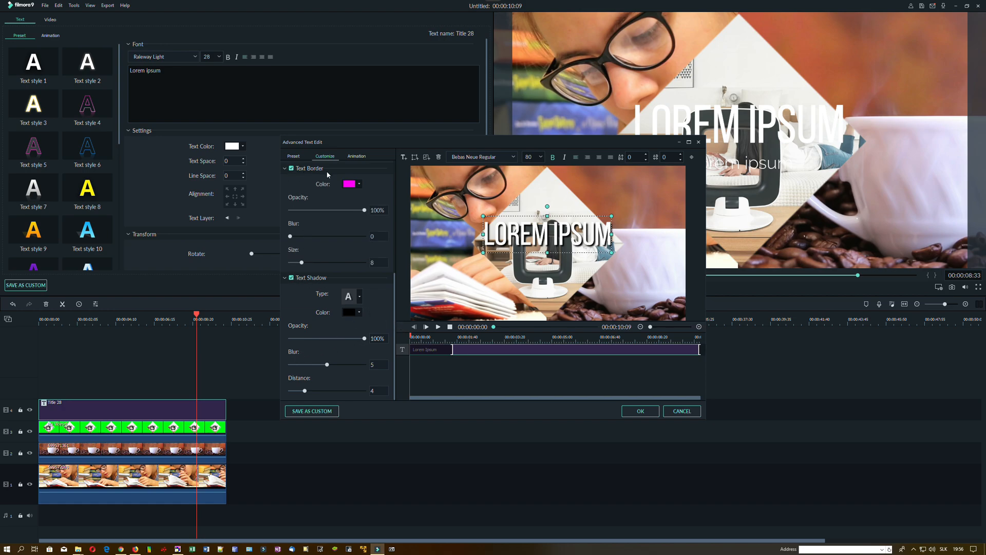
left_click(360, 185)
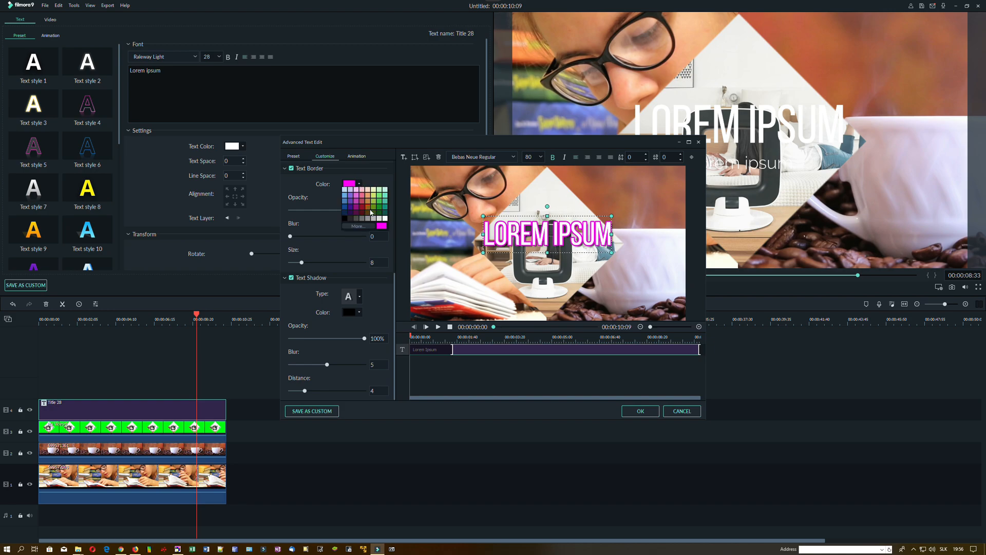
left_click(341, 220)
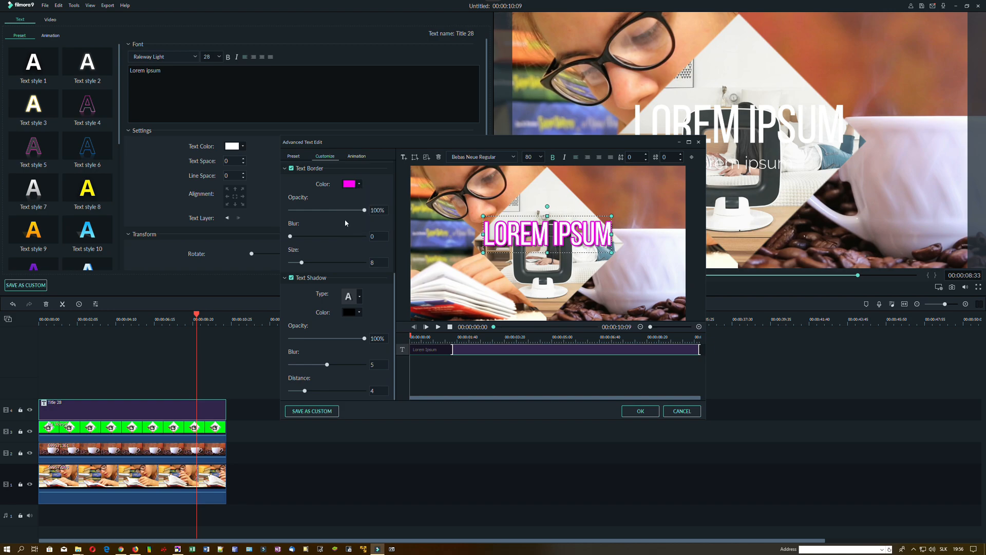
left_click(360, 184)
left_click(346, 218)
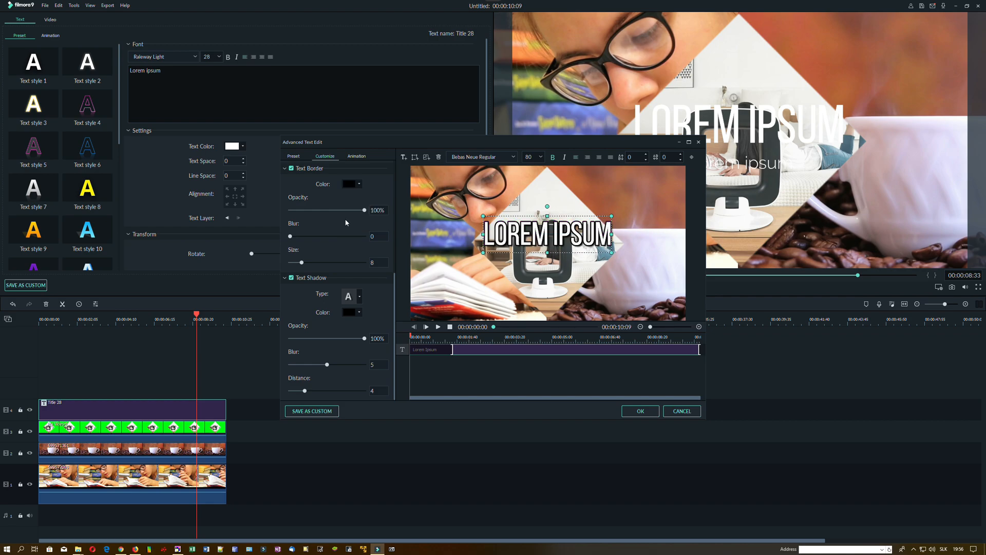
Replace the title text with "PRODUCTS EXPLORER", accept it and centre the text in the frame.
scroll(350, 202, "up", 4)
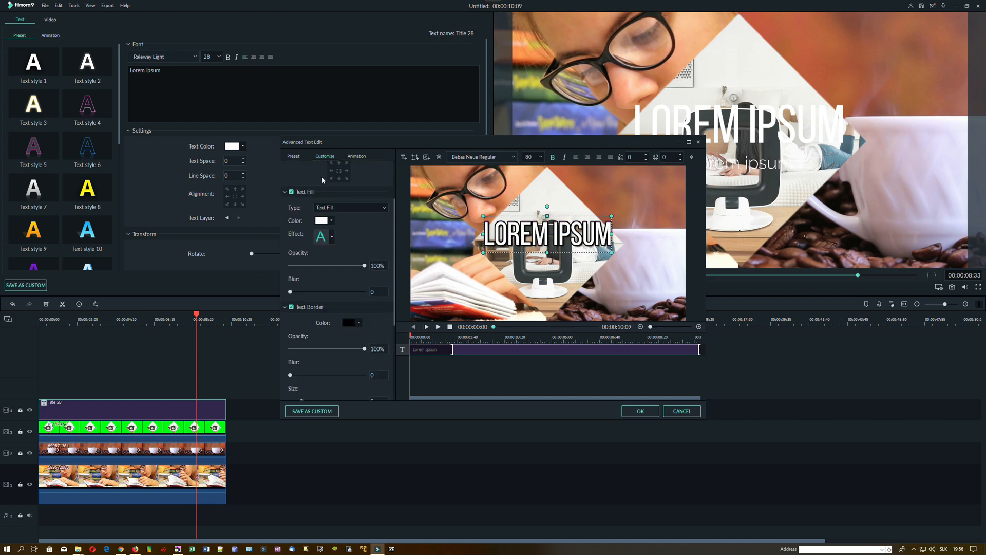
left_click_drag(329, 184, 189, 182)
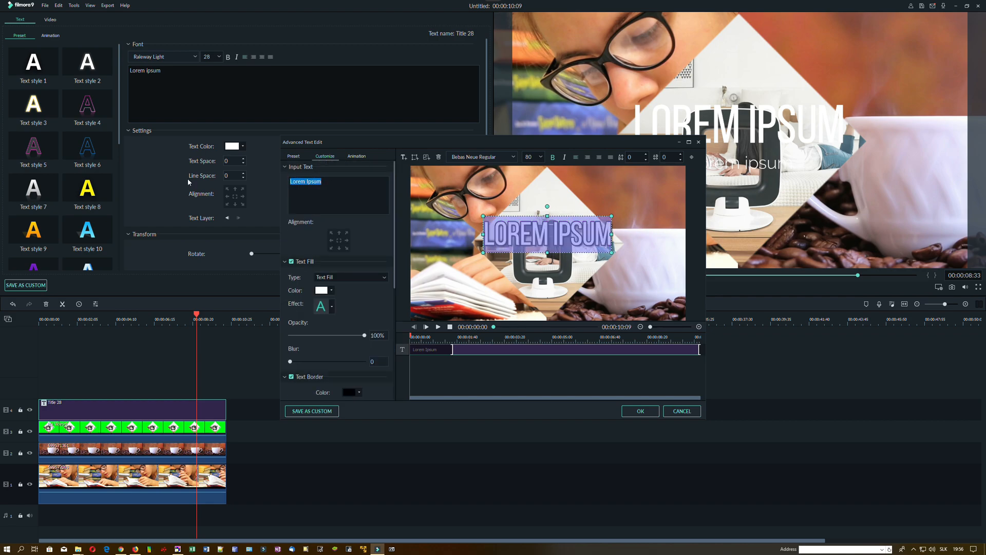
type("PRODUCTS EXPLORER")
left_click(640, 411)
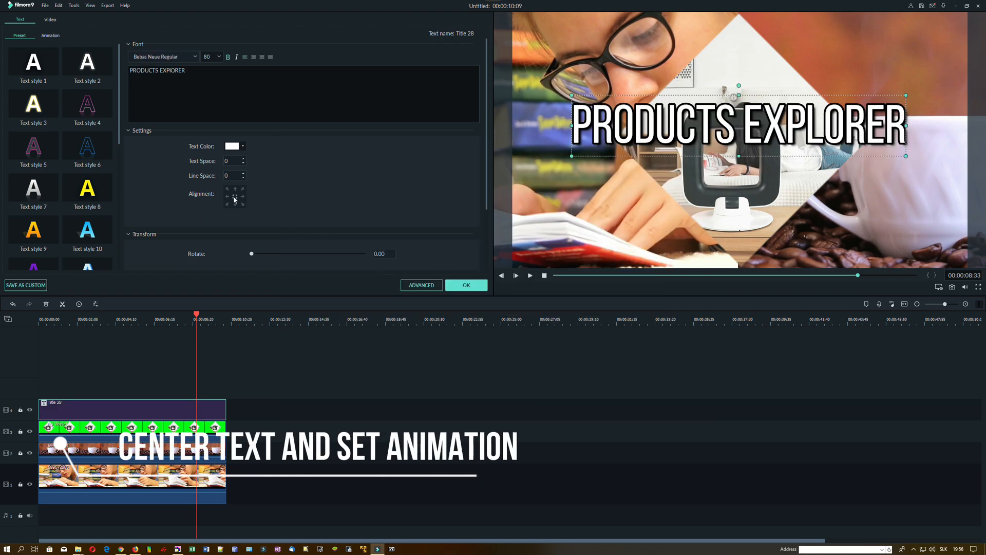
left_click(235, 198)
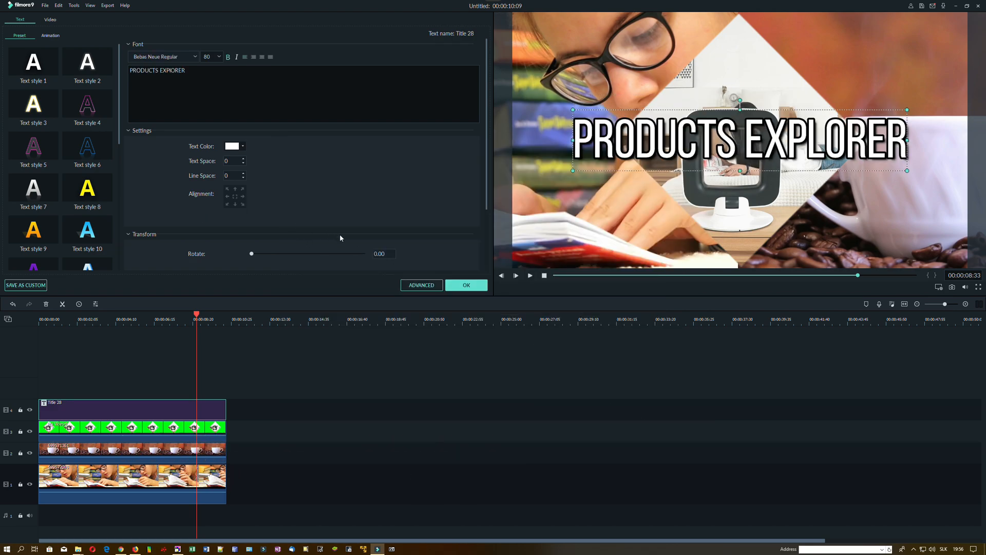
Apply the Cinema style animation to the title text and start its closing animation at about 00:00:08:46.
left_click(411, 285)
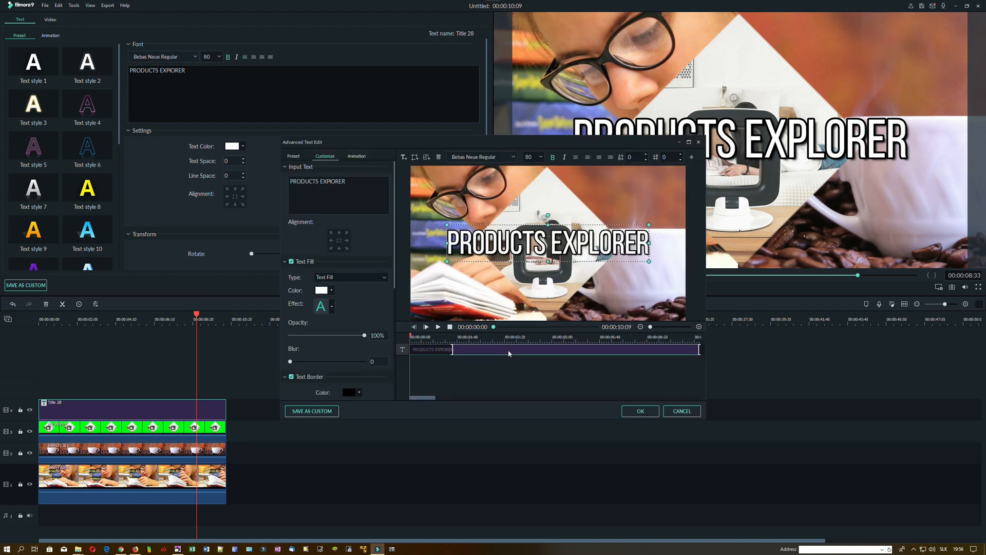
left_click(357, 156)
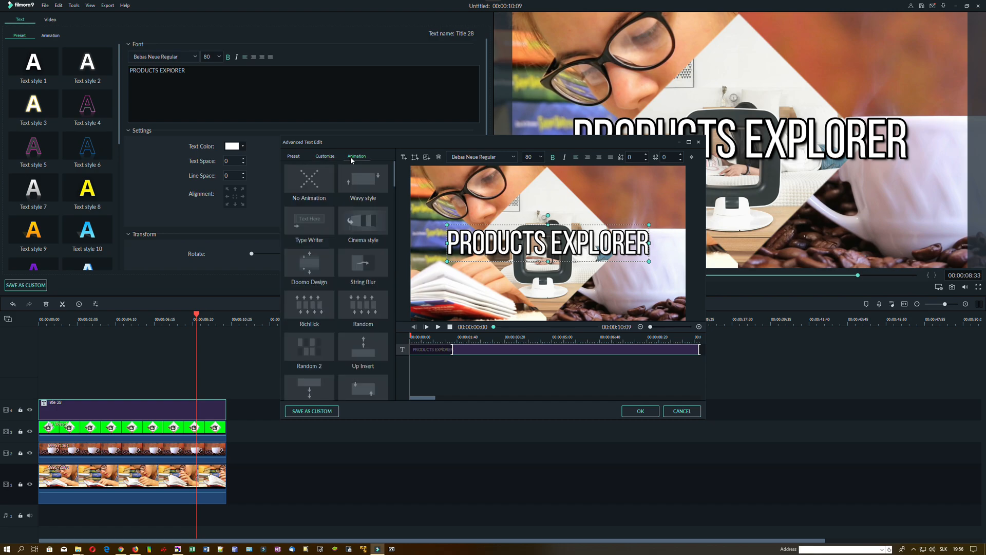
left_click(352, 232)
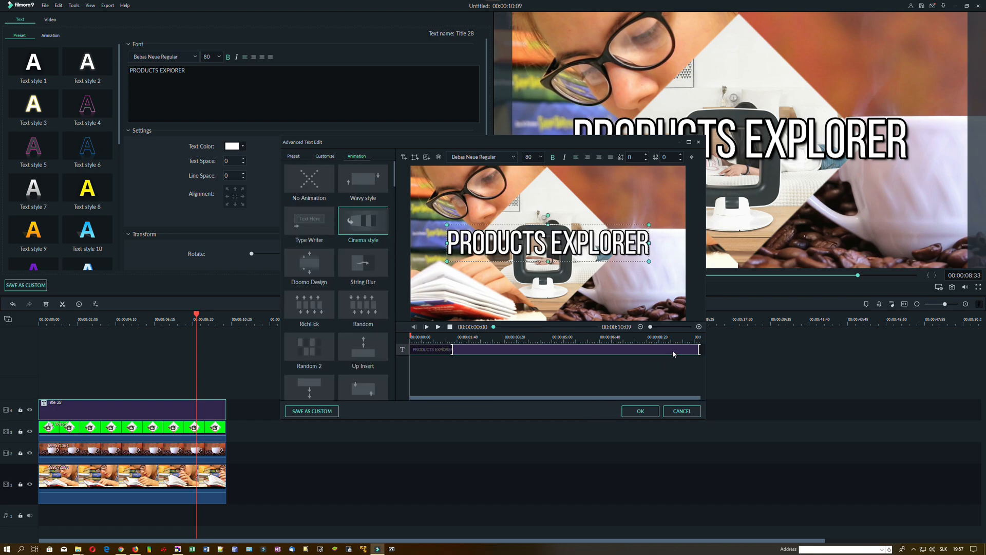
left_click_drag(700, 349, 686, 350)
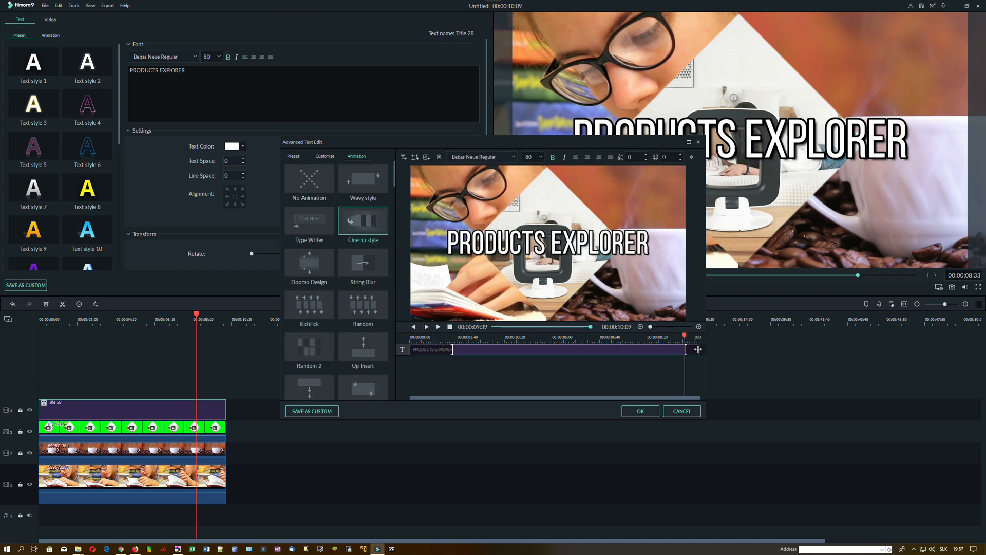
left_click_drag(685, 351, 660, 349)
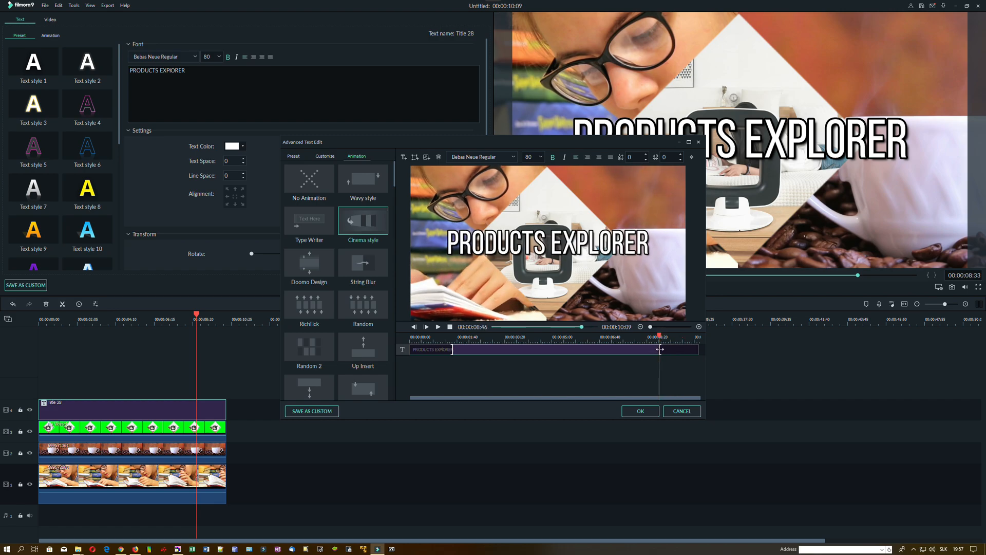
left_click(640, 409)
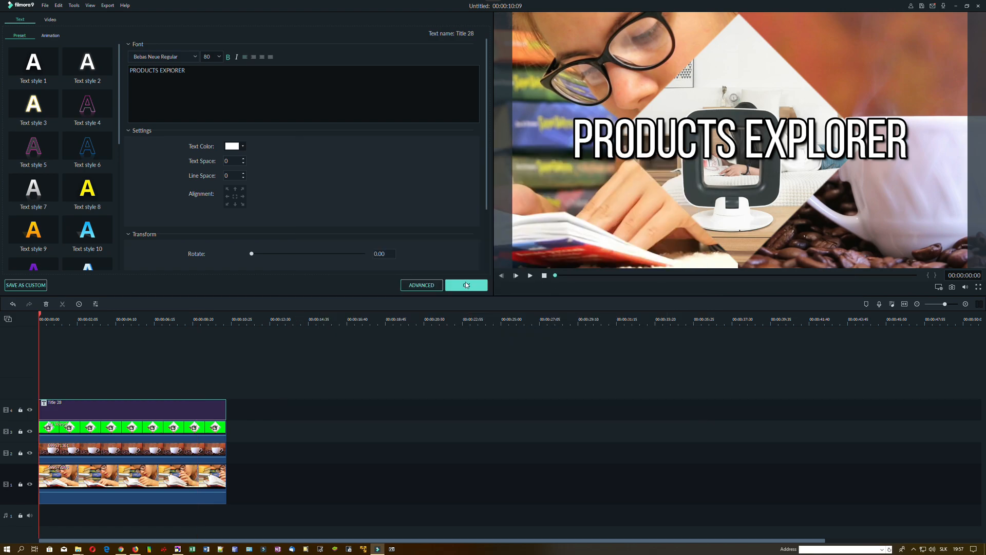
left_click(486, 284)
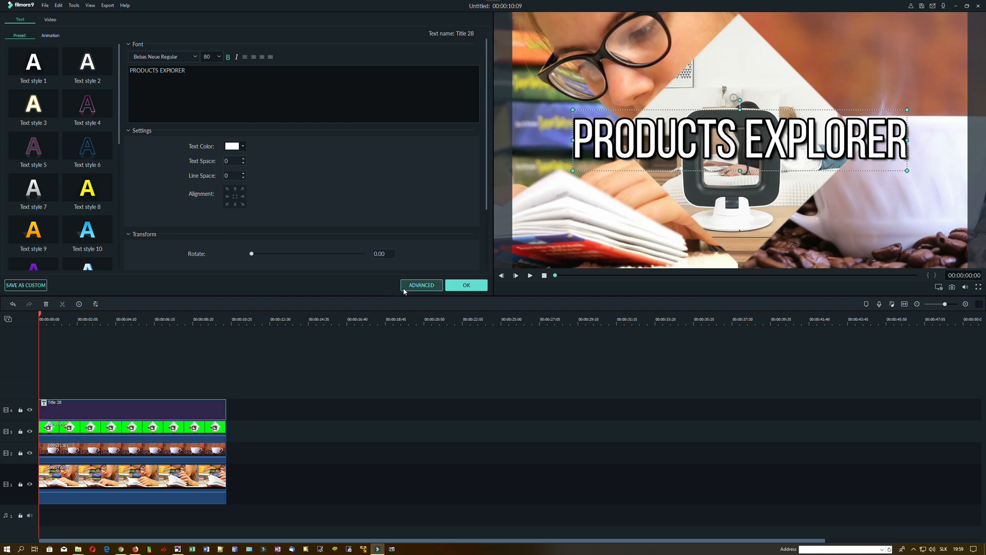
Add a line shape to the title in advanced text editing, with a white fill and size 5.
left_click(420, 285)
left_click_drag(466, 137, 435, 92)
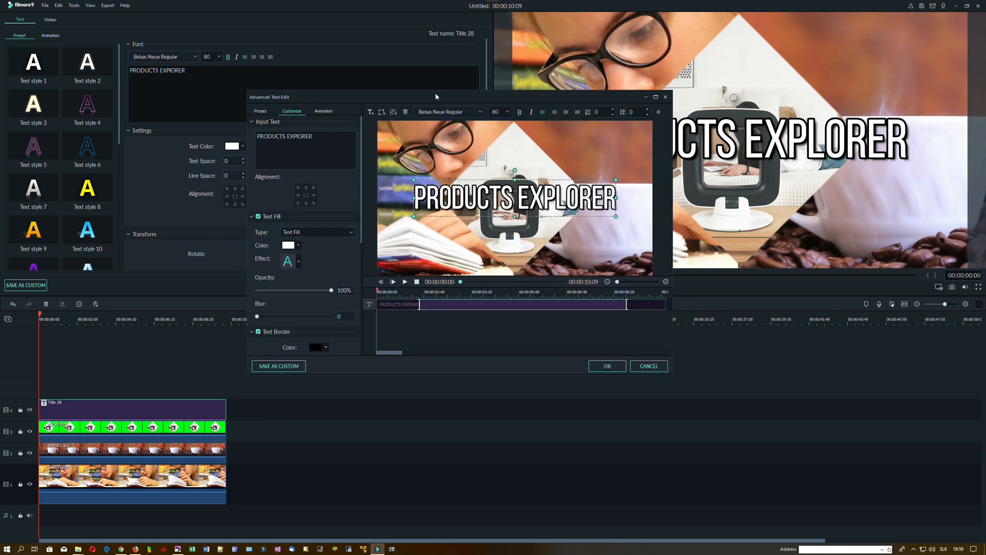
left_click(380, 116)
left_click(432, 190)
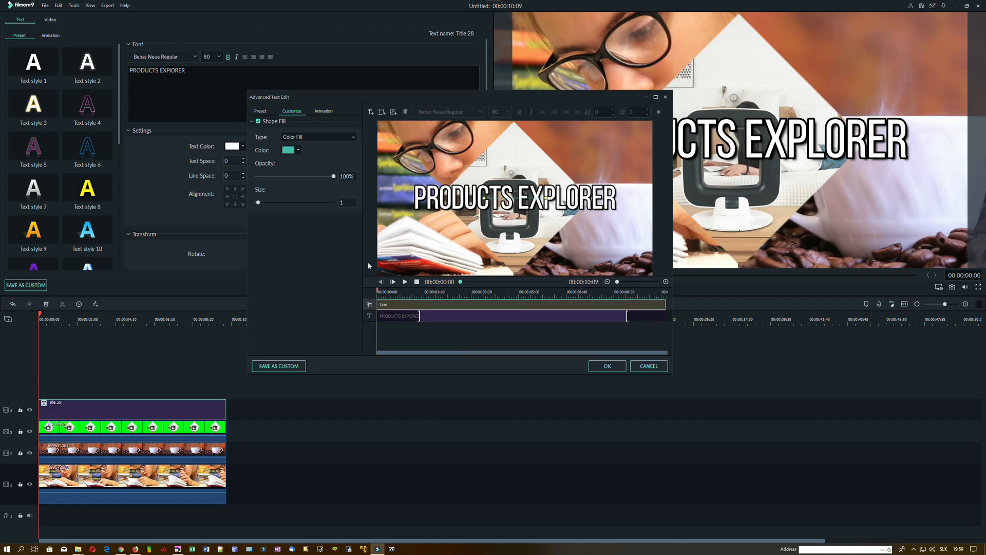
left_click(299, 153)
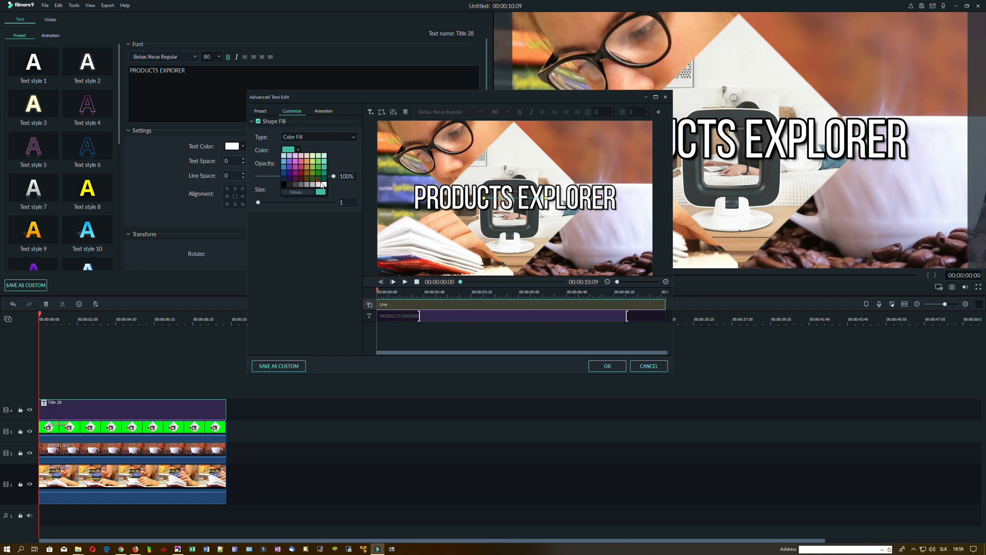
left_click(324, 190)
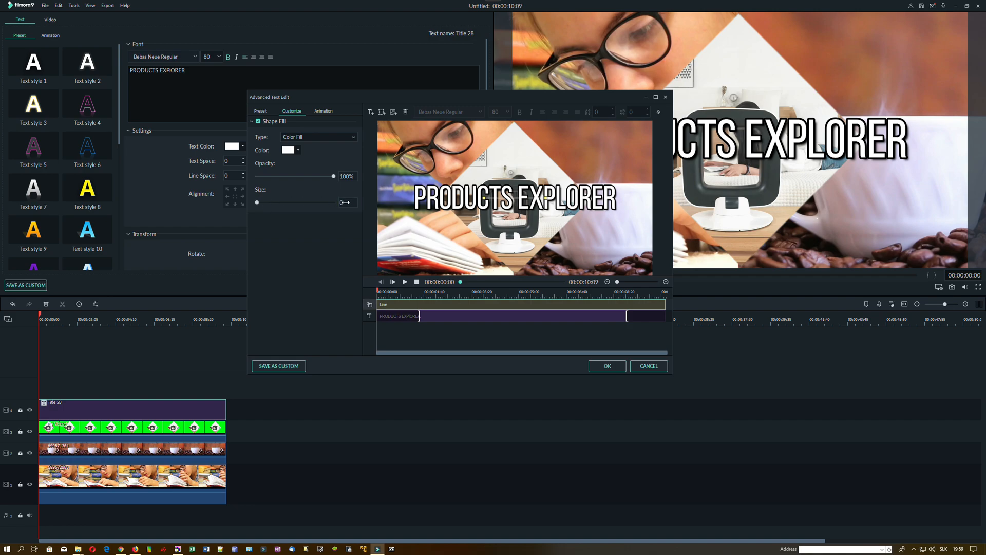
Place the first white line along the diamond's upper-left edge.
left_click(324, 111)
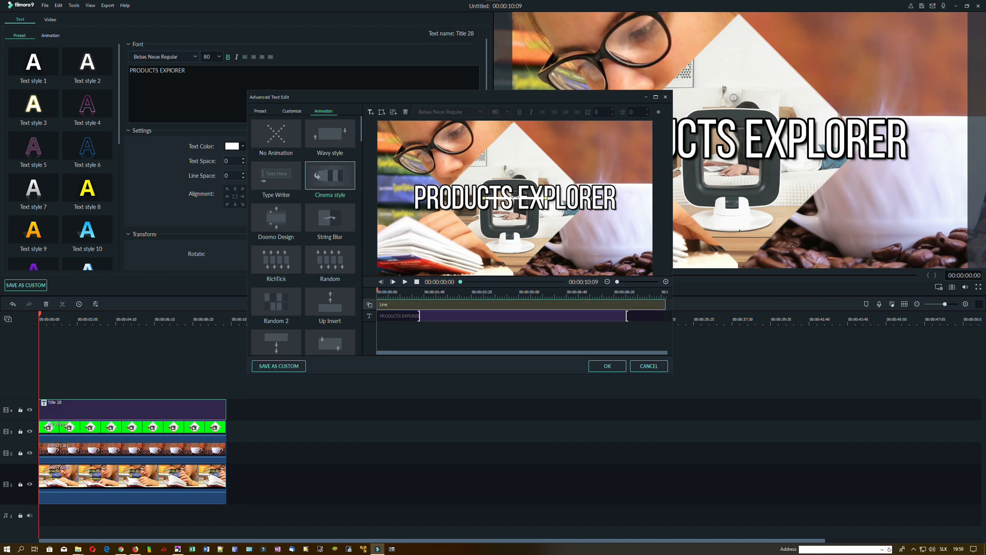
left_click(291, 111)
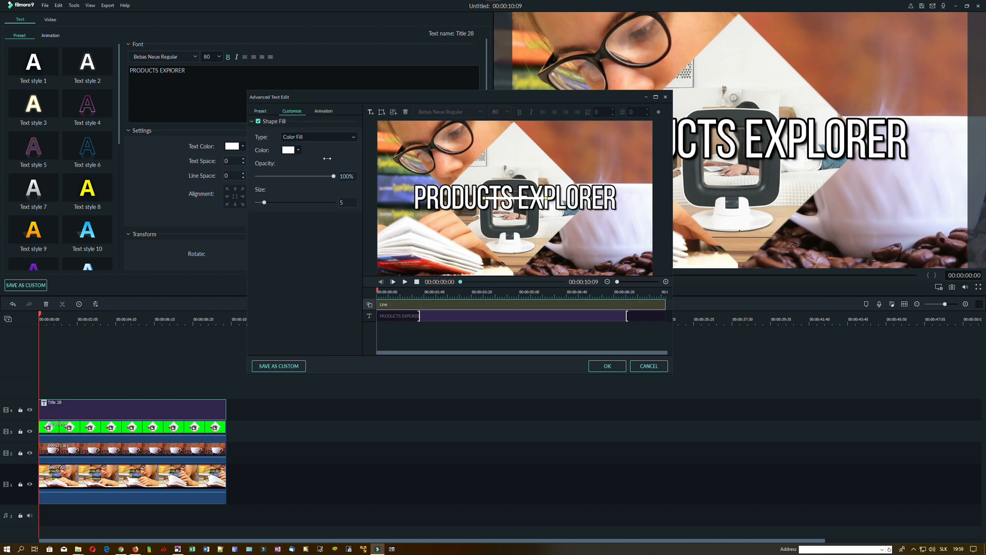
left_click_drag(484, 197, 439, 197)
Move the "PRODUCTS EXPLORER" text layer in front of the line.
mouse_move(496, 304)
left_mouse_down()
mouse_move(496, 324)
mouse_move(487, 304)
left_mouse_up()
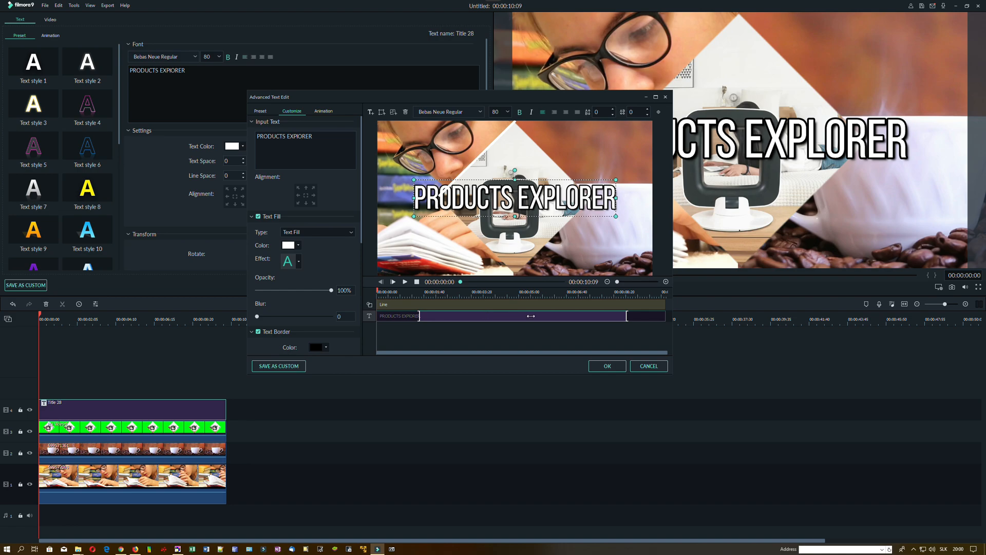
left_click(660, 111)
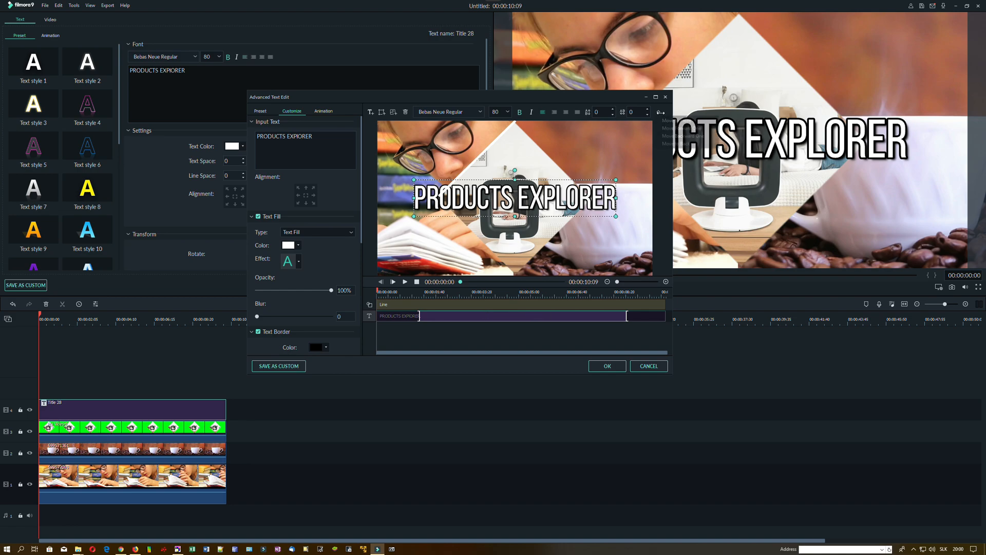
left_click(663, 120)
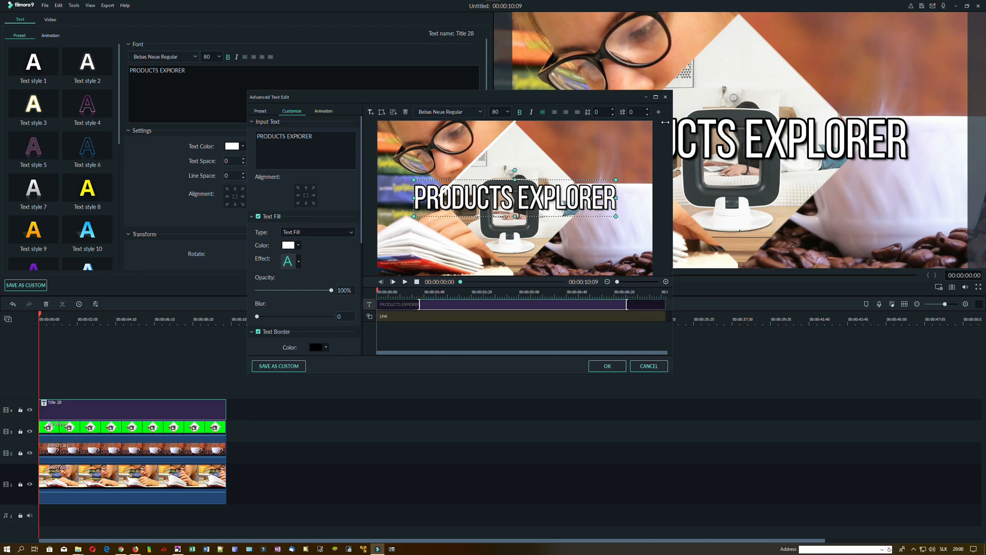
left_click(427, 316)
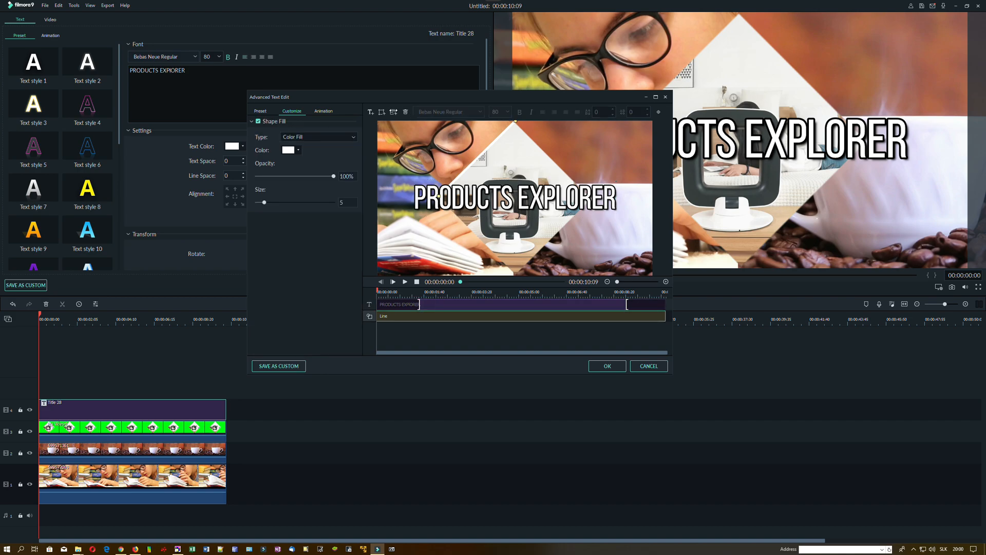
Add a second line shape with size 5 and place it along the diamond's upper-right edge.
left_click(383, 112)
left_click(430, 189)
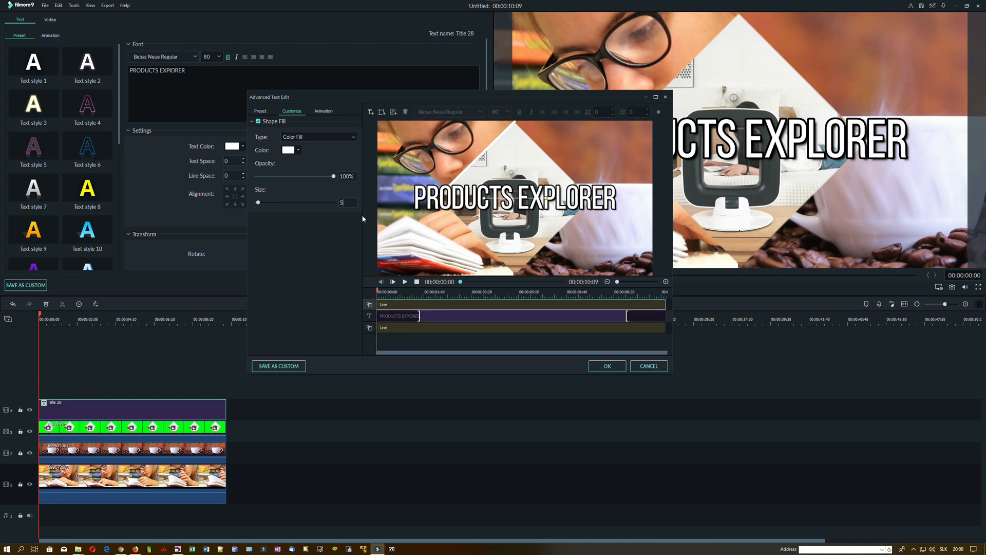
left_click(324, 111)
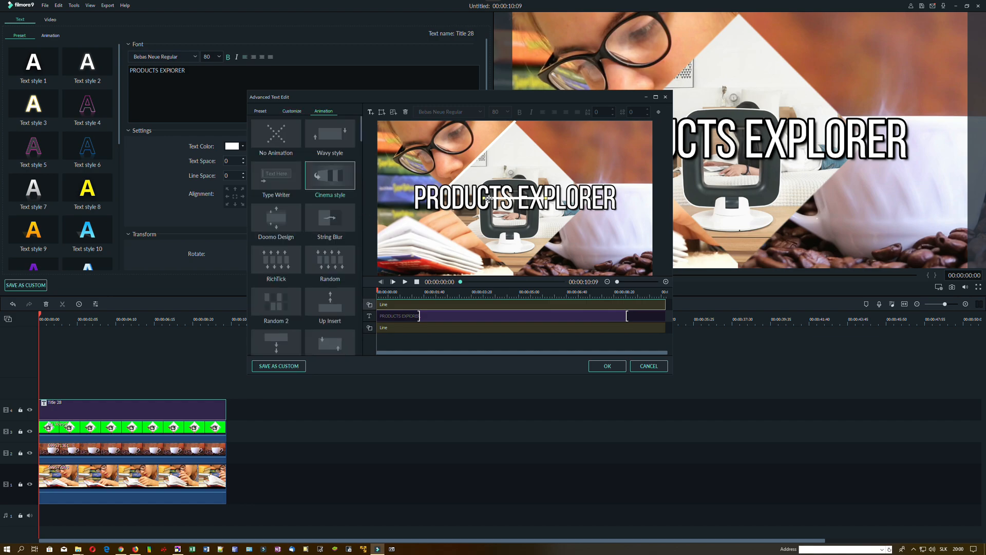
left_click_drag(488, 198, 577, 184)
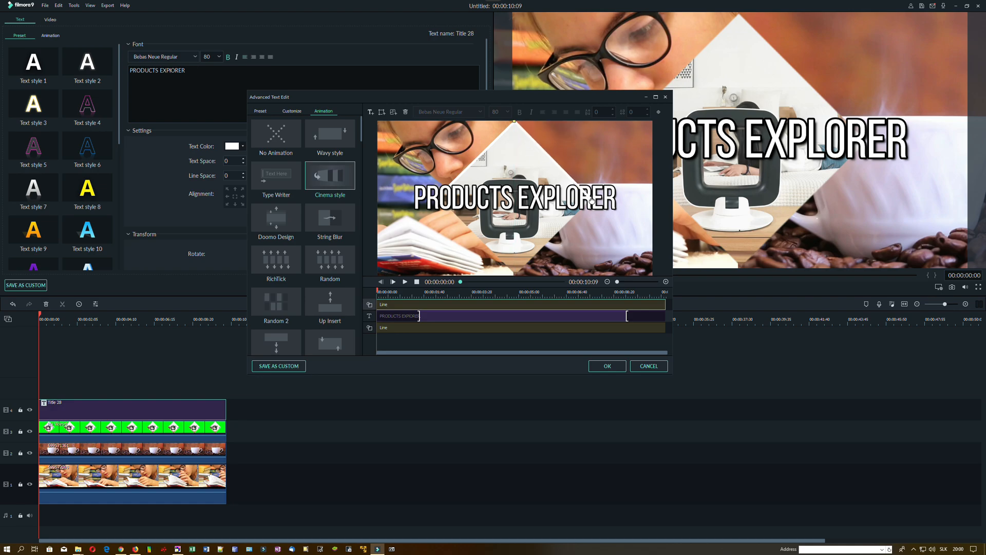
Add a third line shape and arrange the layers with the "PRODUCTS EXPLORER" text in front of all lines.
left_click(382, 112)
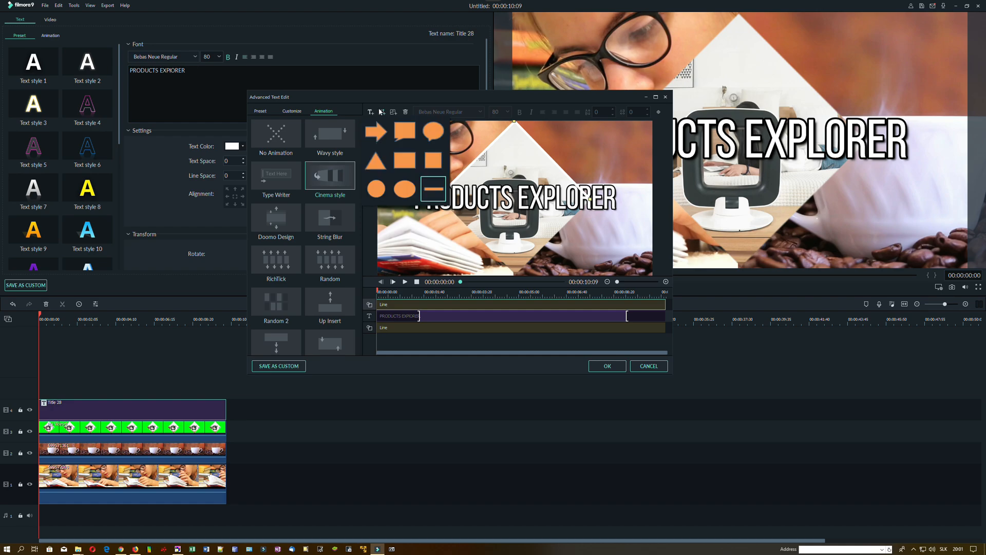
left_click(435, 188)
left_click_drag(432, 329, 437, 305)
left_click(438, 341)
left_click(436, 330)
left_click(440, 318)
left_click(493, 198)
left_click(462, 316)
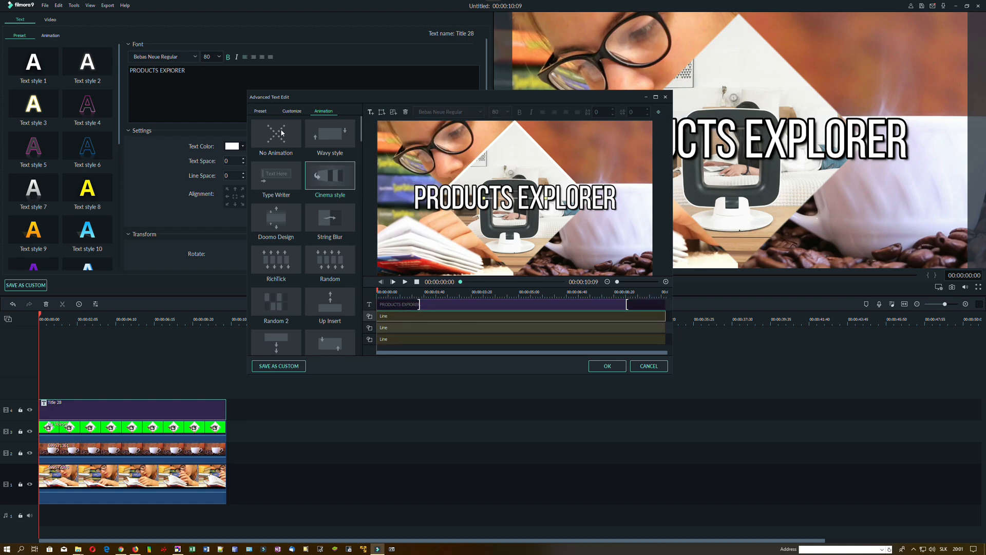
Place the third line along the diamond's lower-right edge.
left_click(293, 111)
left_click(323, 111)
left_click_drag(486, 196, 522, 275)
key("ctrl+z")
Add a fourth line shape and bring the "PRODUCTS EXPLORER" text in front of it.
left_click(381, 112)
left_click(434, 189)
left_click(550, 317)
left_click(658, 112)
left_click(676, 120)
left_click(519, 317)
Set the fourth line's size to 5, place it along the diamond's lower-left edge and accept the title changes.
left_click(292, 111)
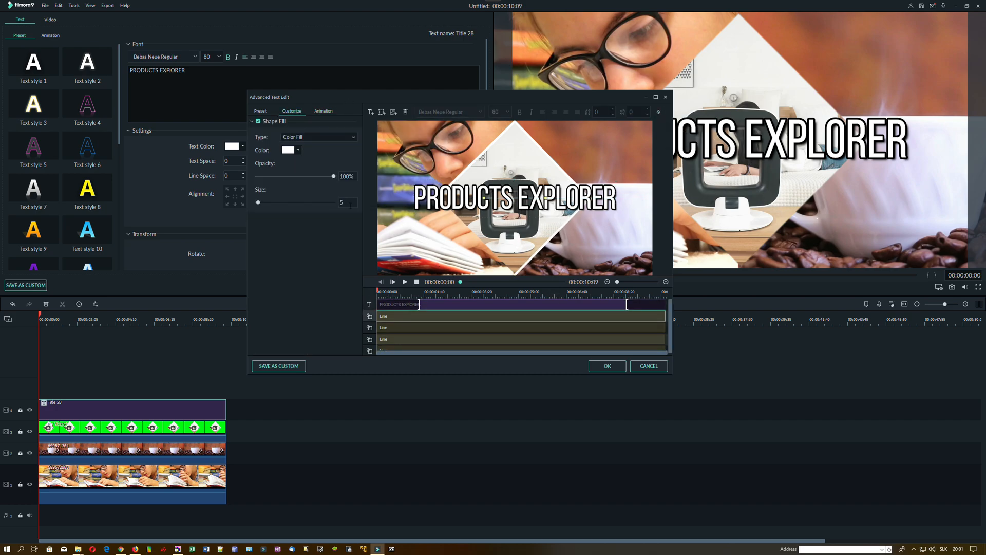
left_click(324, 111)
left_click_drag(509, 241, 479, 252)
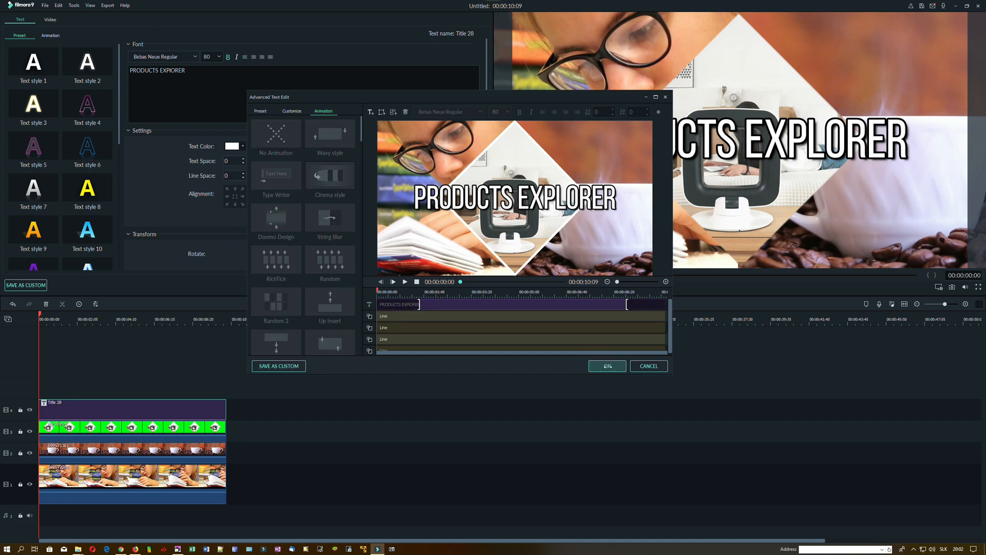
left_click(607, 366)
left_click(467, 284)
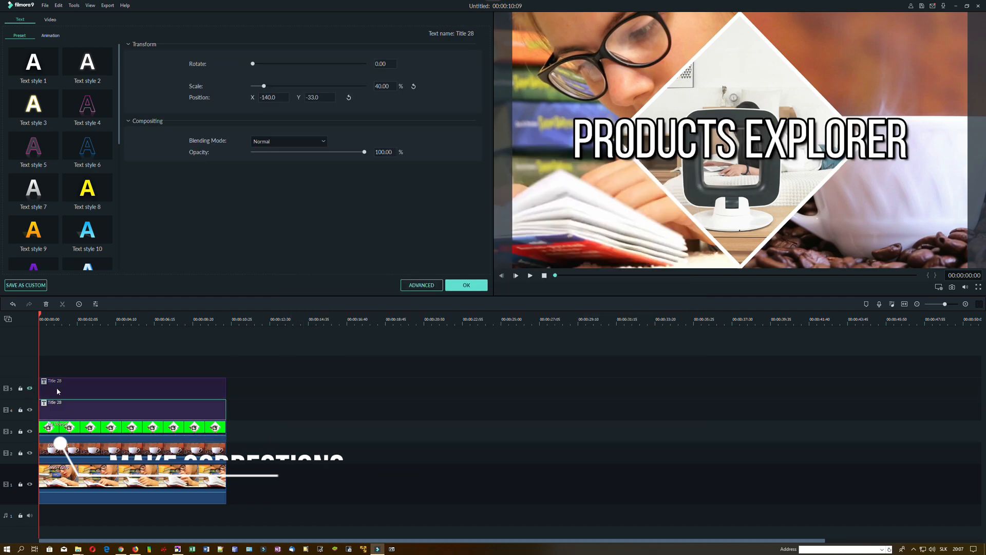
Hide the upper title track and select the outline title on track 4.
left_click(30, 389)
left_click(165, 415)
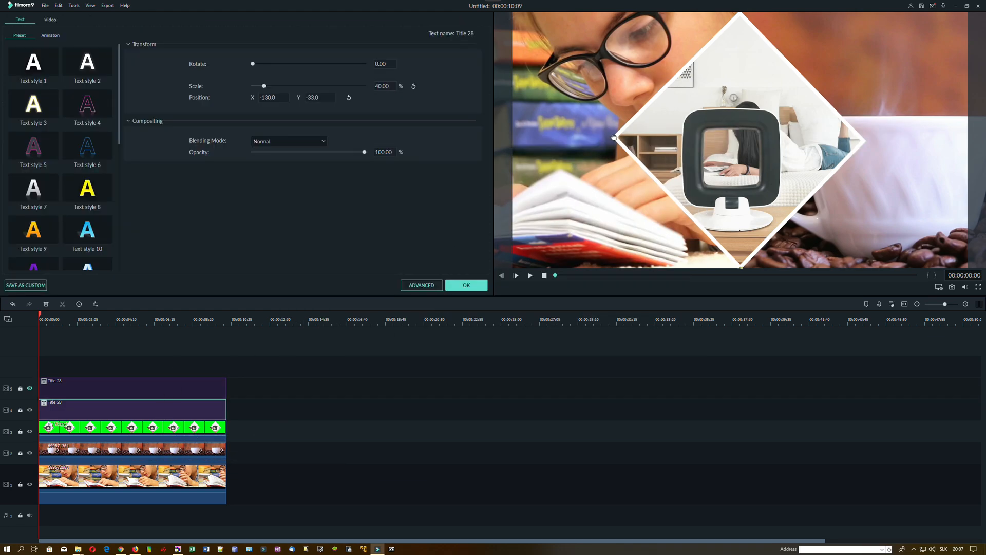